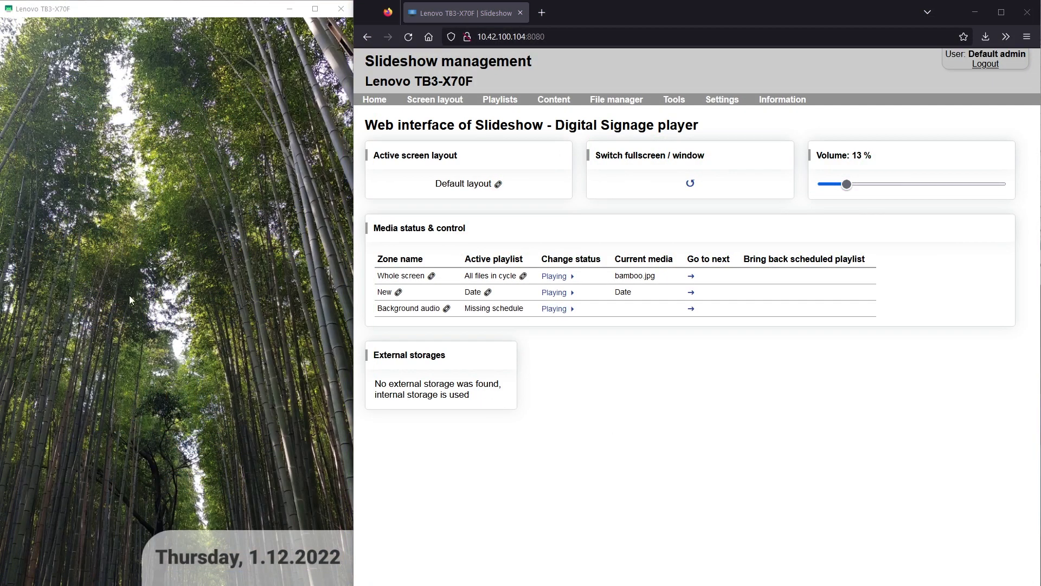
Grant the Slideshow app camera permission in Basic settings and return to the bamboo slideshow.
click(14, 319)
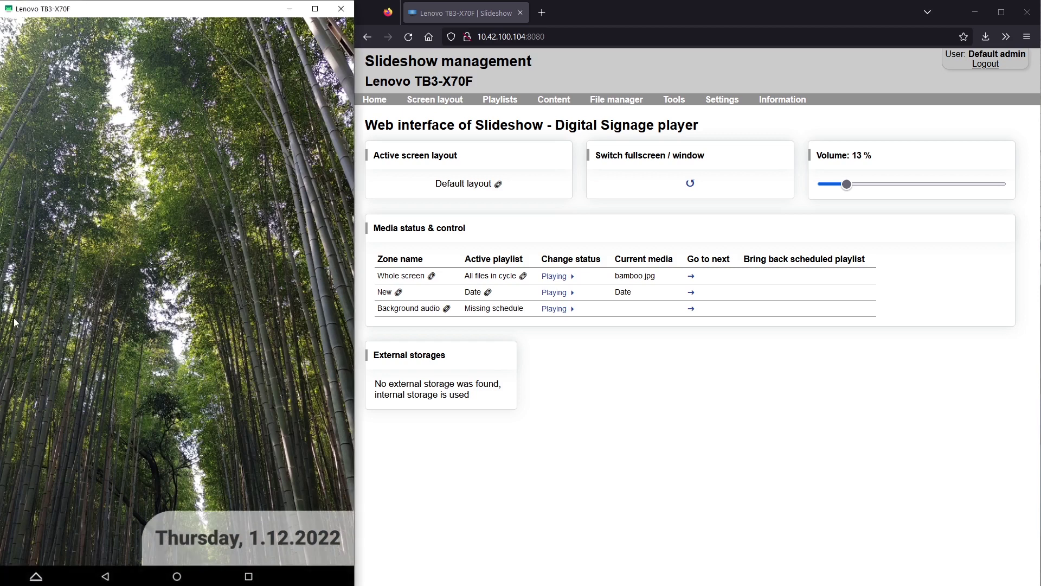
click(81, 329)
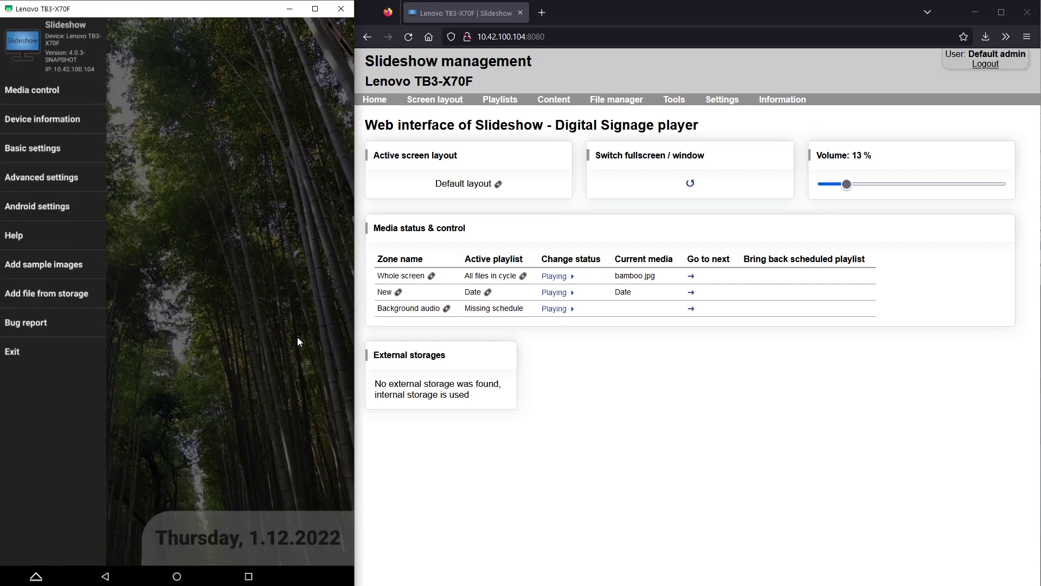
click(55, 148)
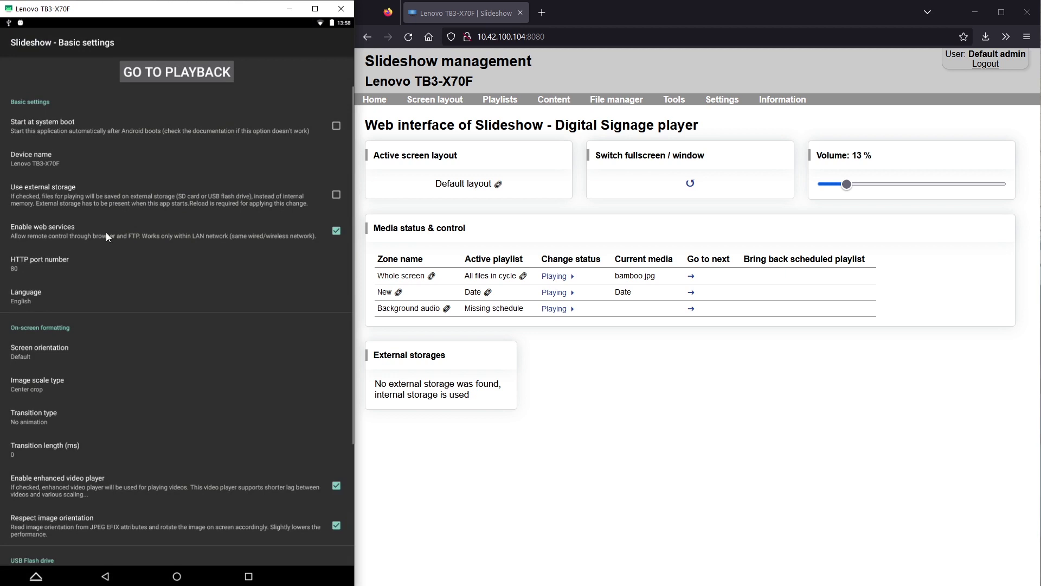
drag(148, 517, 150, 35)
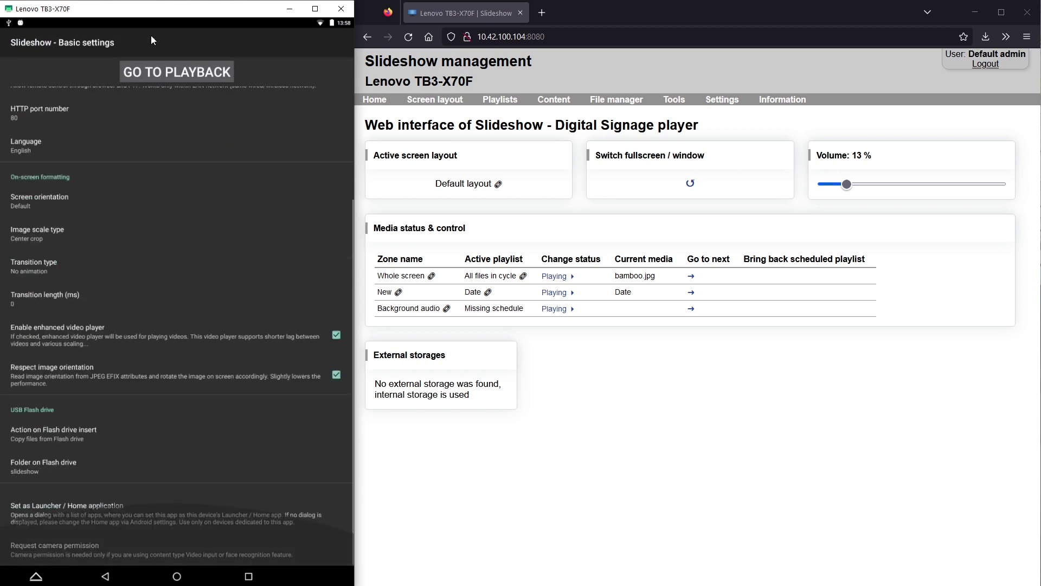
click(112, 553)
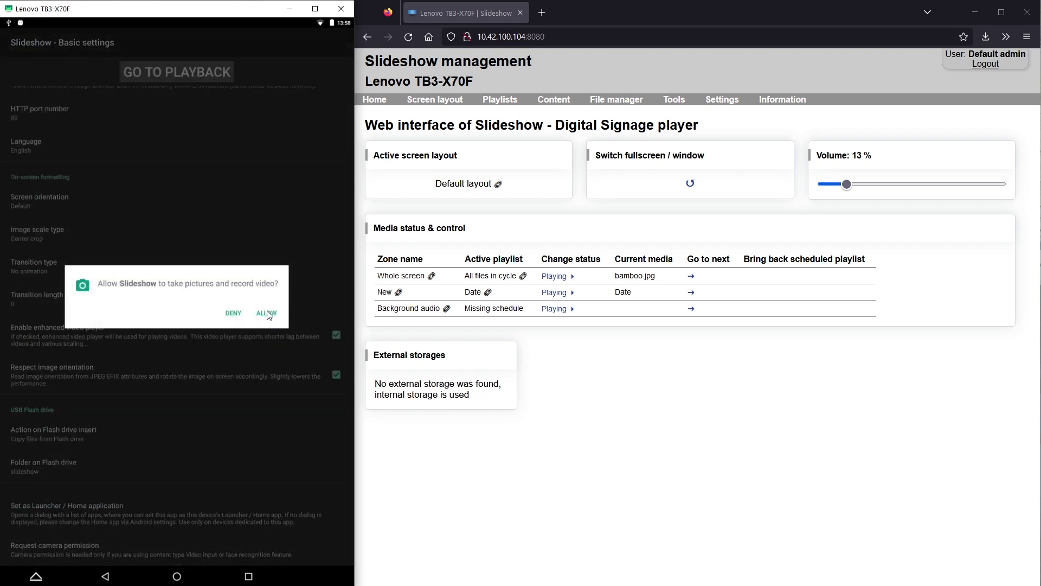
click(266, 314)
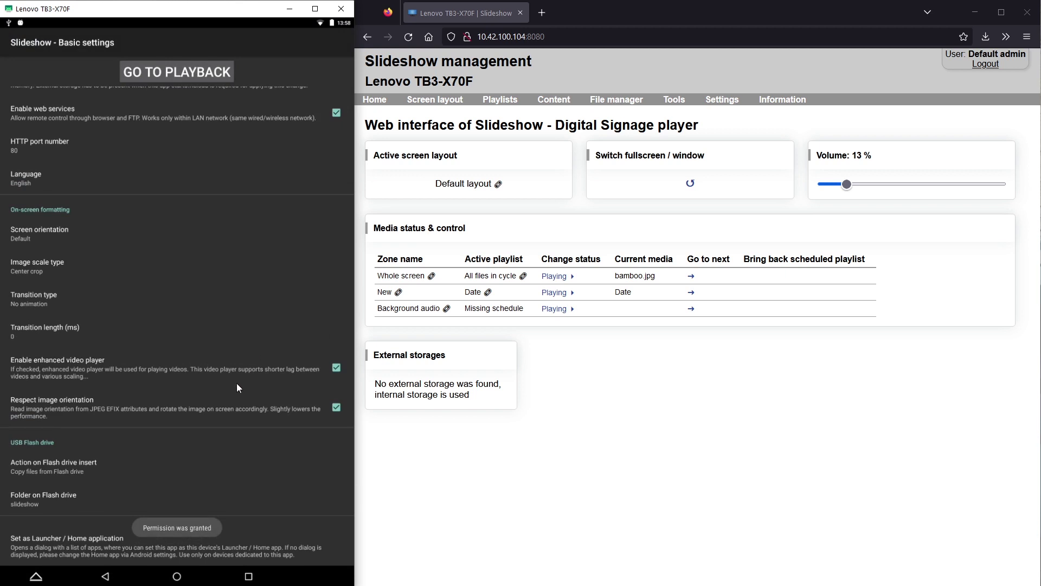
click(105, 576)
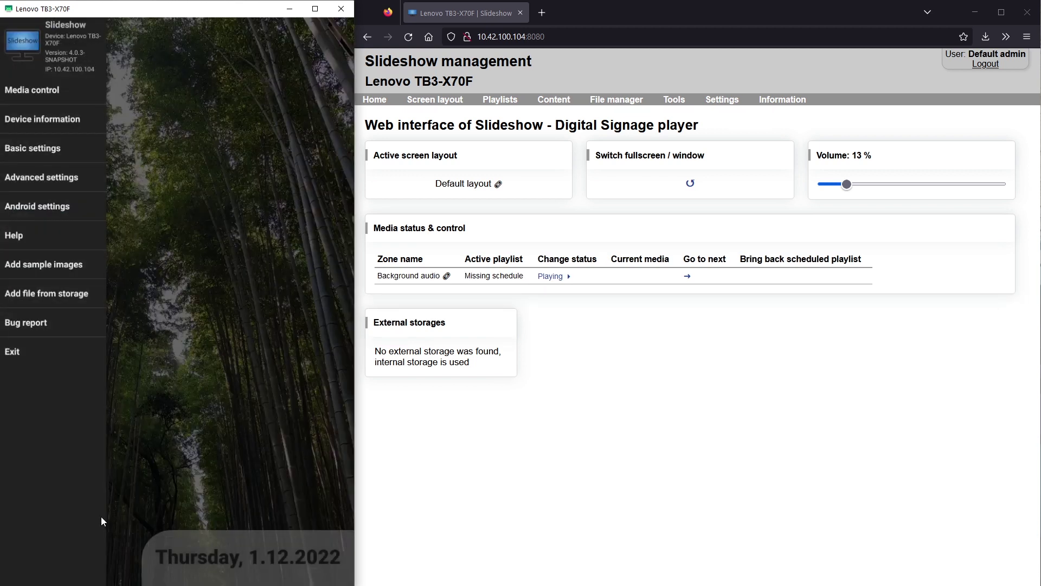
Create and save a Video input content item named 'Camera input' using Front camera 1.
click(107, 577)
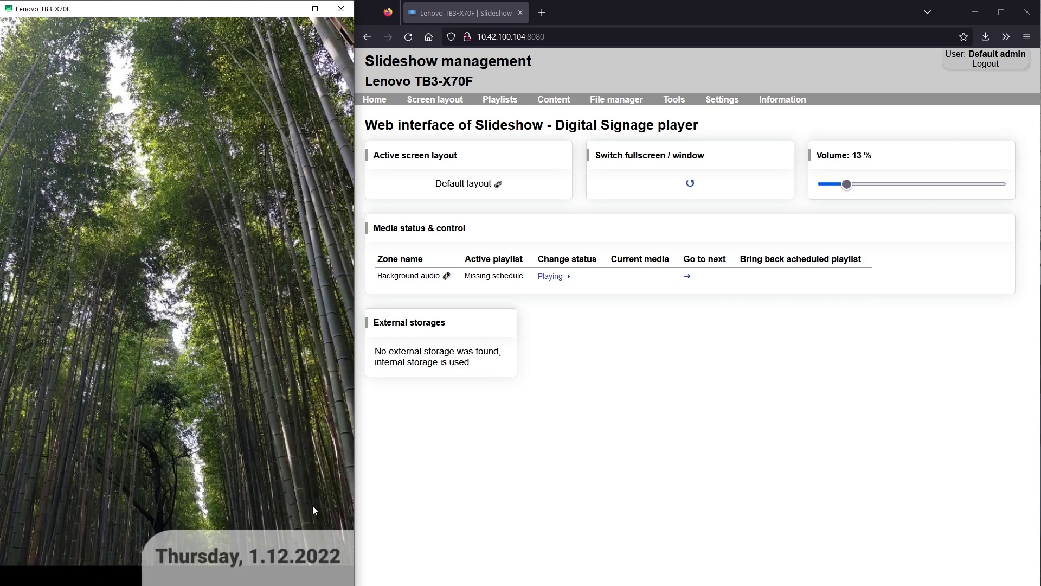
click(558, 108)
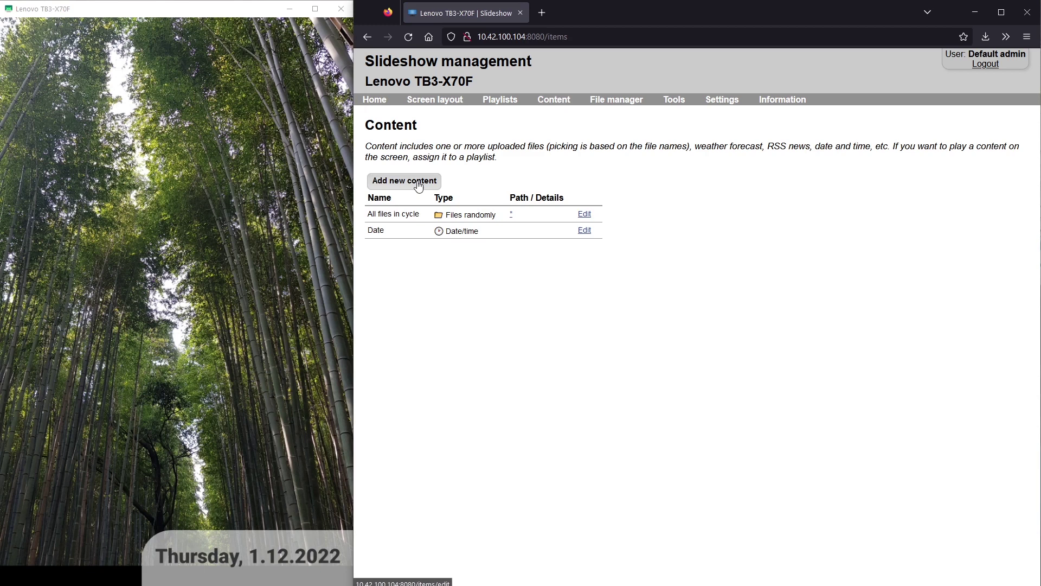
click(419, 185)
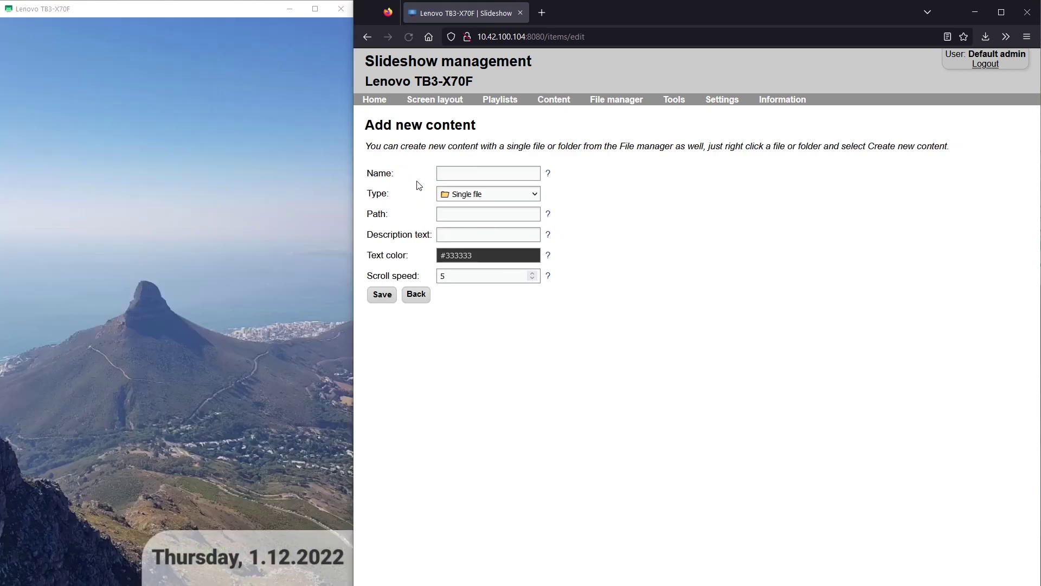
click(470, 198)
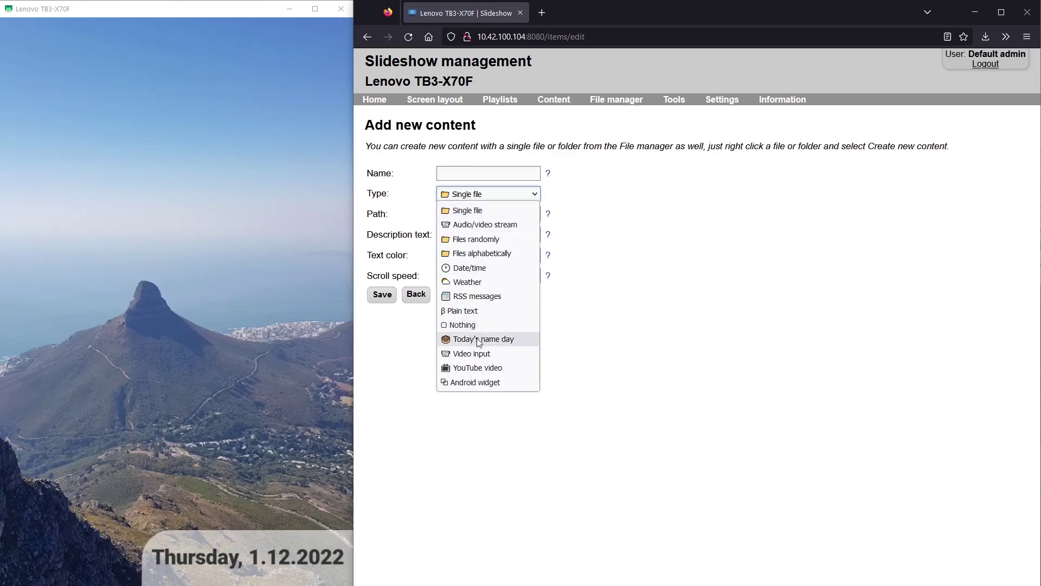
click(479, 354)
click(484, 255)
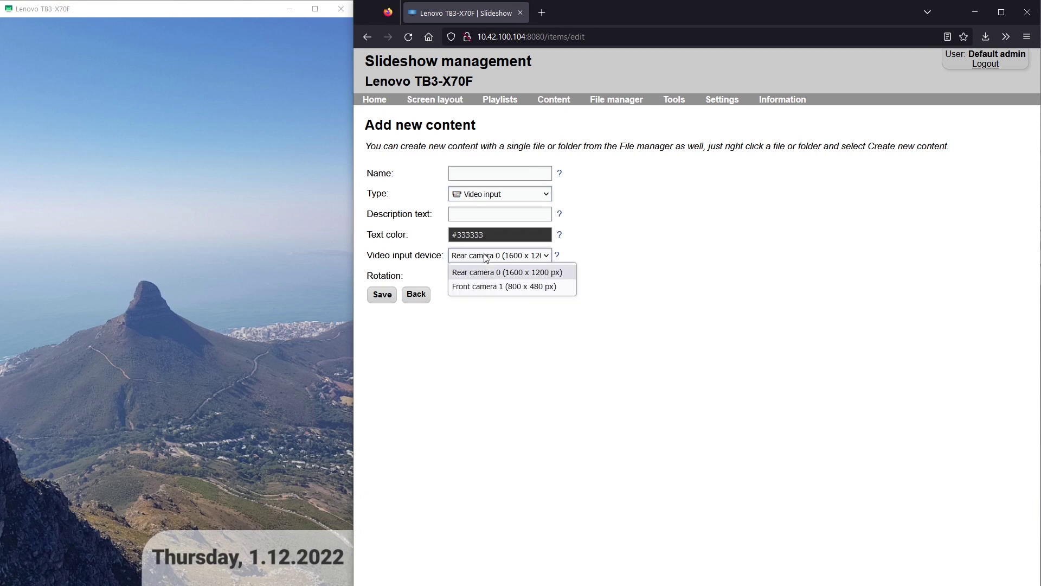
click(494, 287)
click(471, 173)
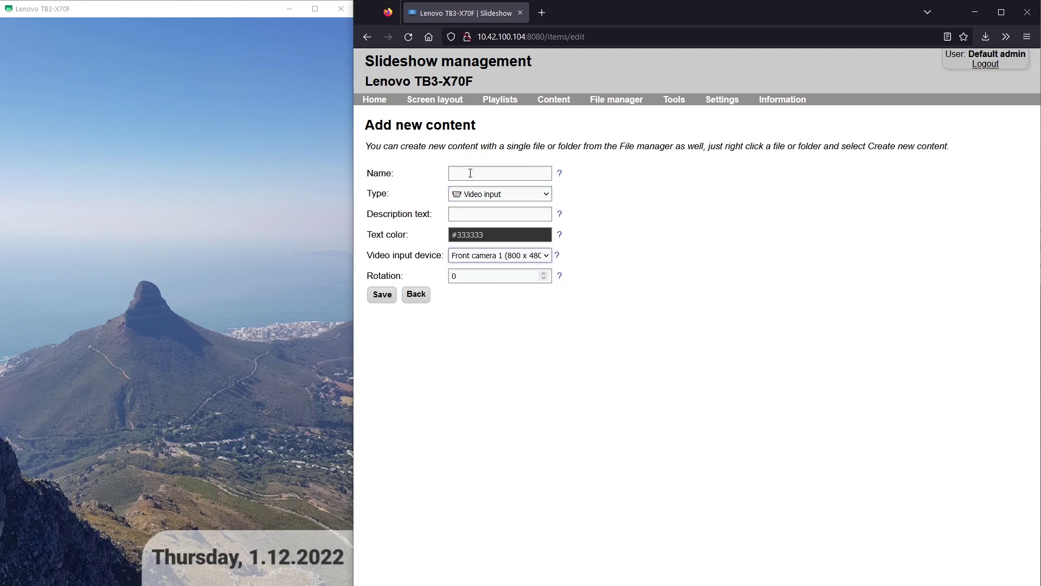
text(Camera input)
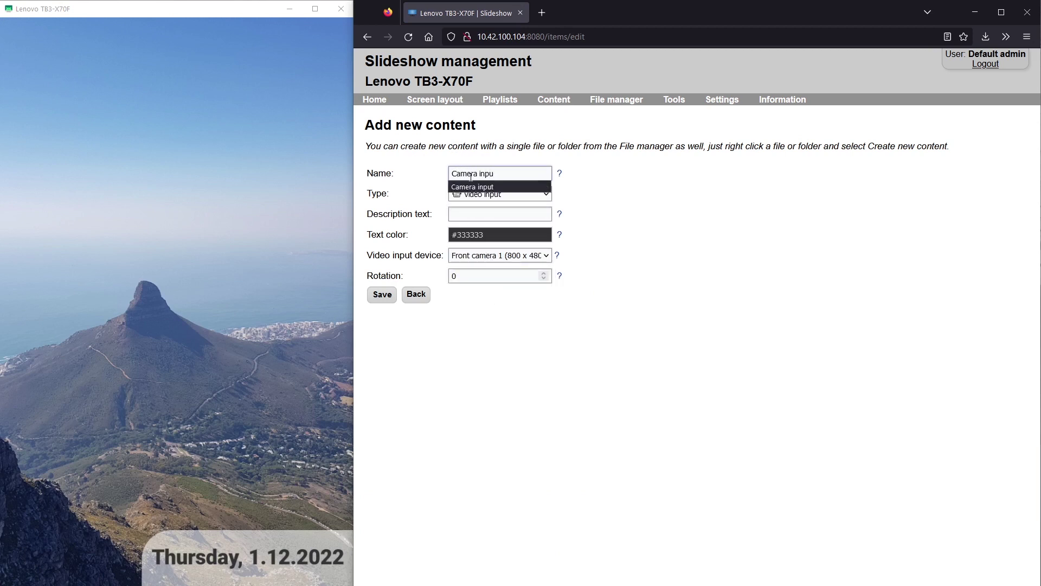
click(629, 259)
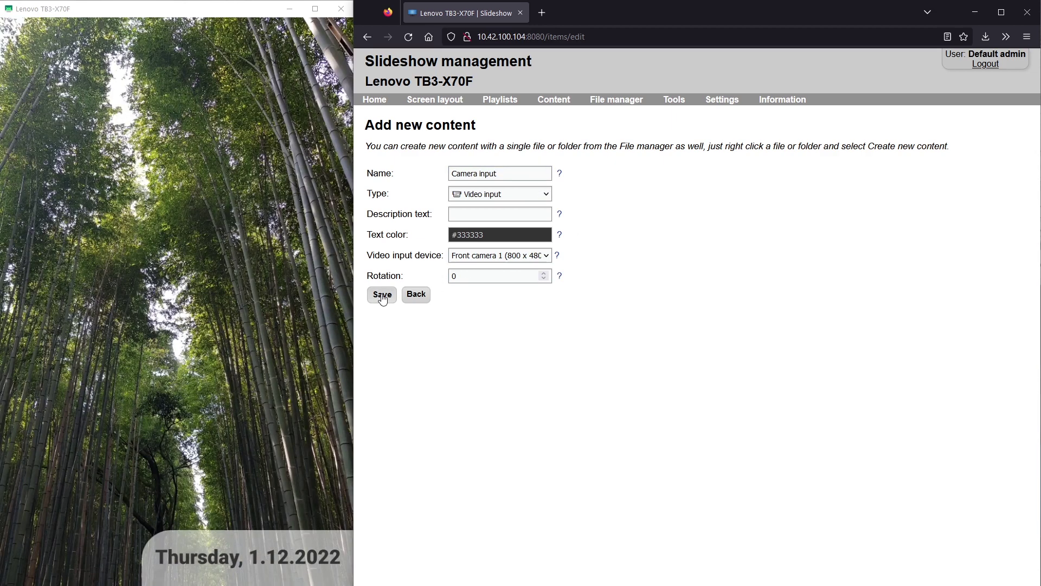
click(383, 296)
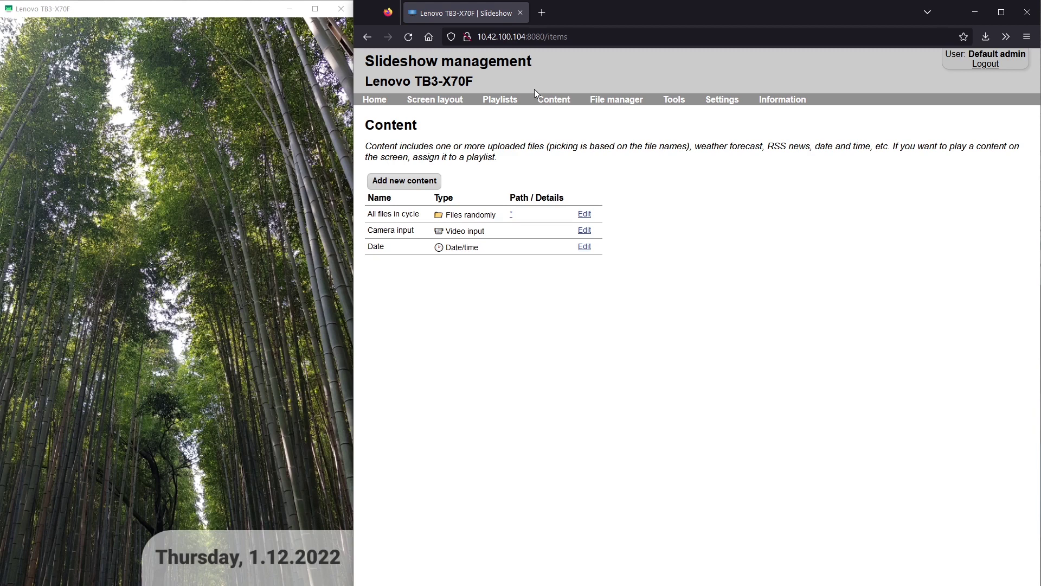
Test Camera input in the main zone, then restore the scheduled All files in cycle playlist.
click(500, 102)
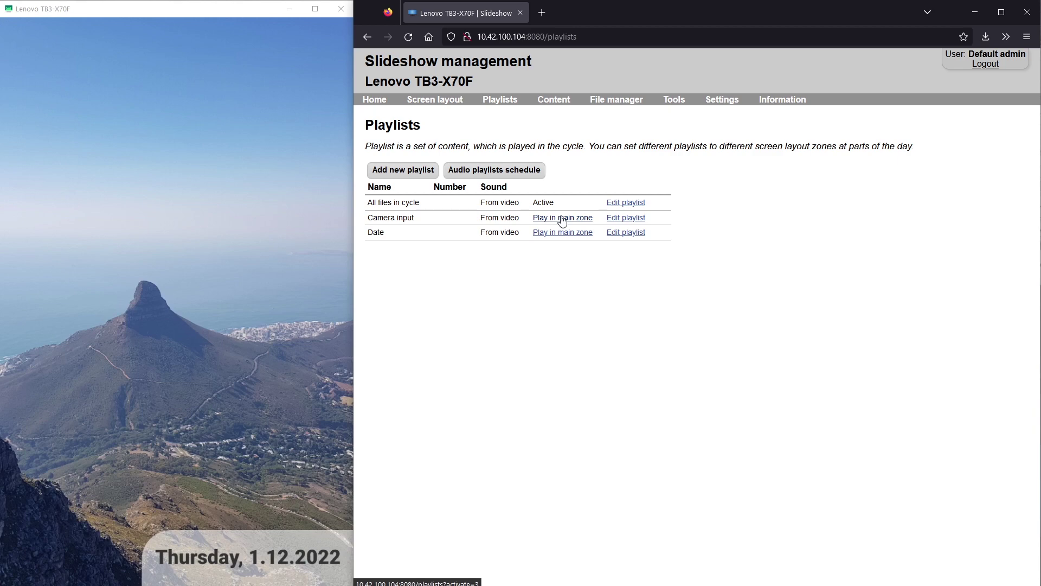
click(562, 217)
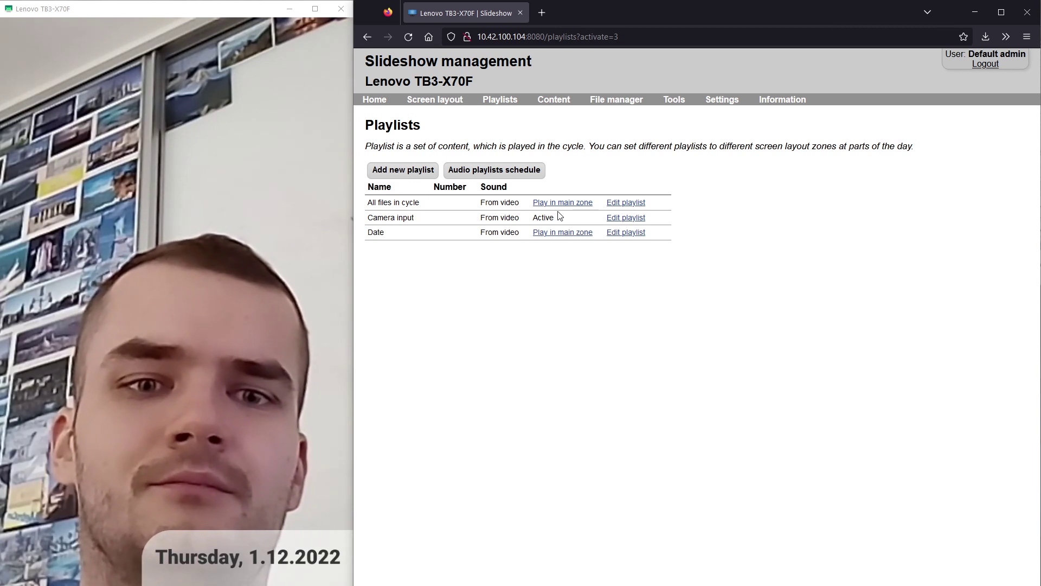
click(373, 101)
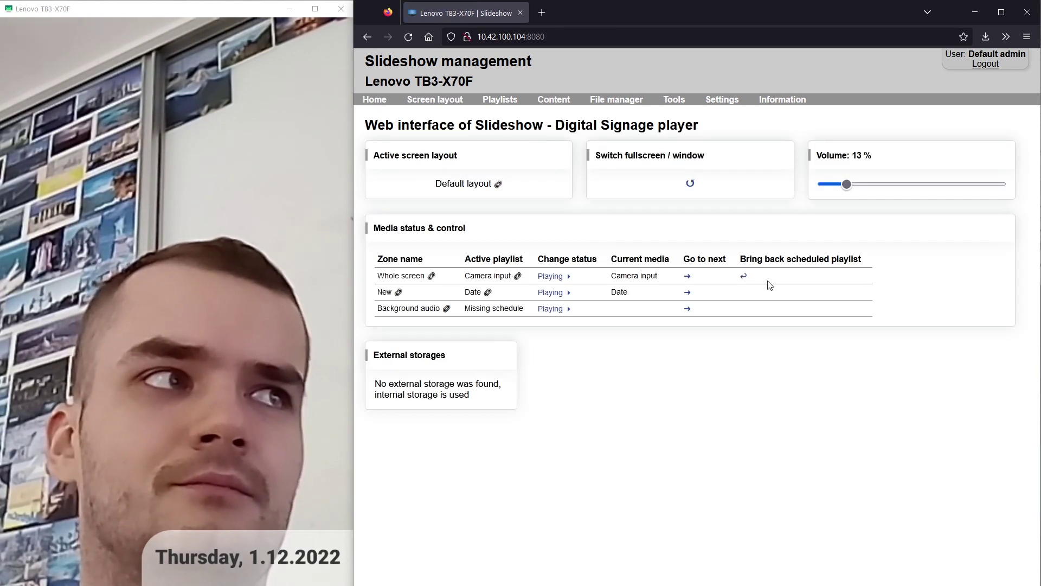
click(743, 278)
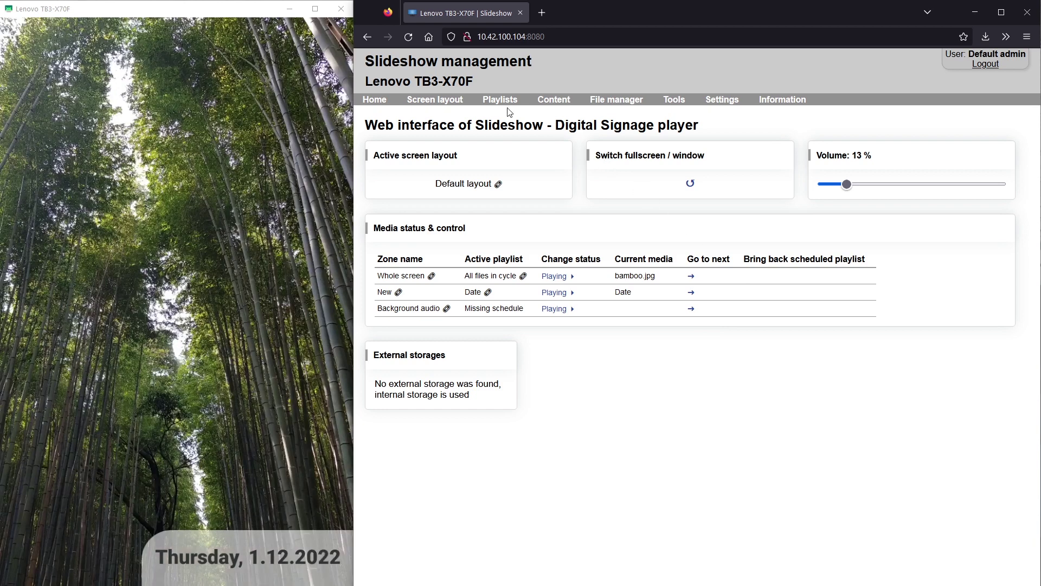
Add a new zone to the Default layout and size it across the top right.
click(431, 101)
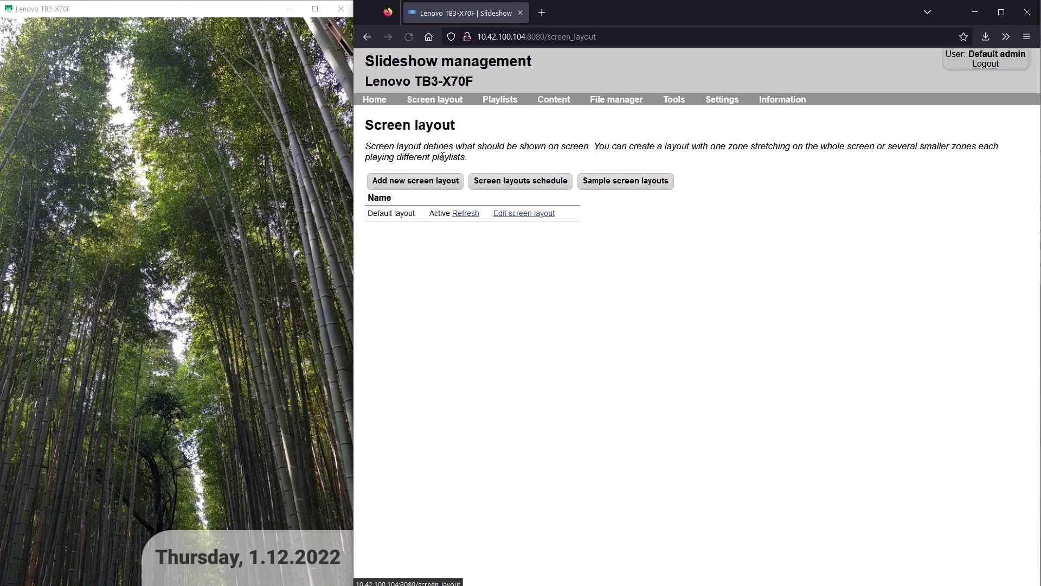
click(517, 214)
scroll(671, 310, down, 5)
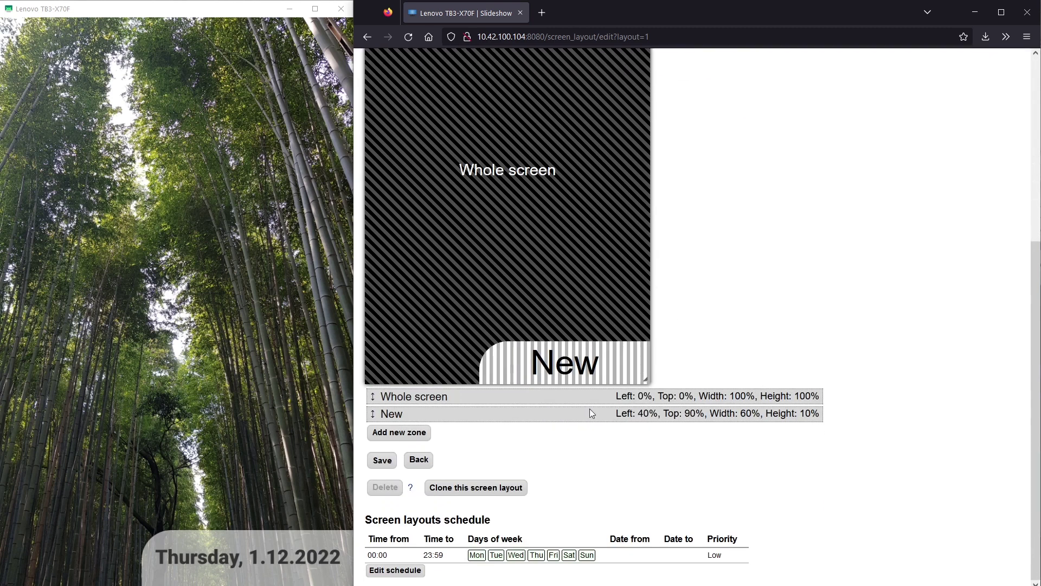
click(415, 434)
drag(534, 177, 678, 58)
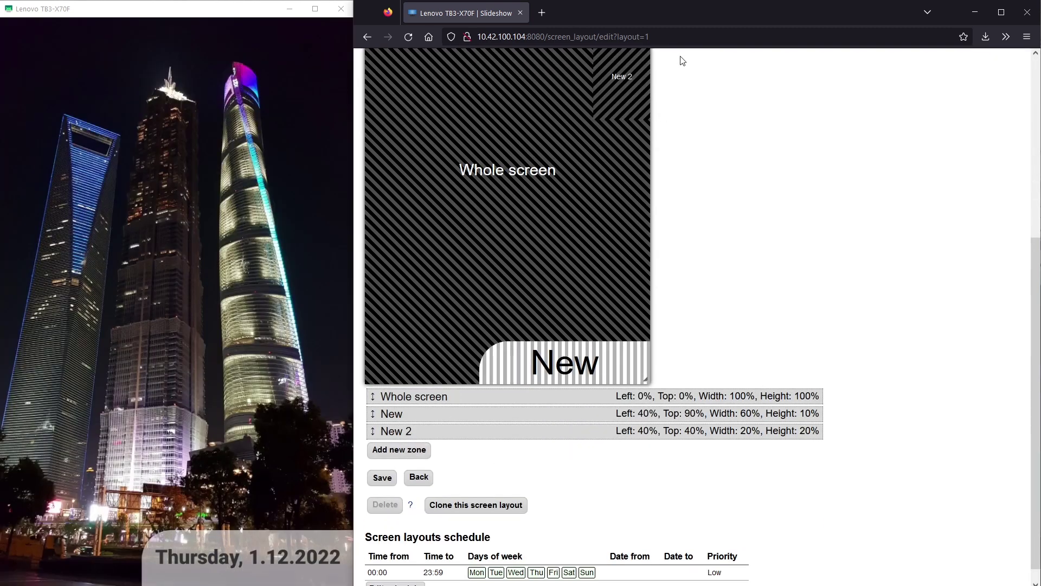
scroll(638, 178, up, 3)
drag(590, 184, 500, 188)
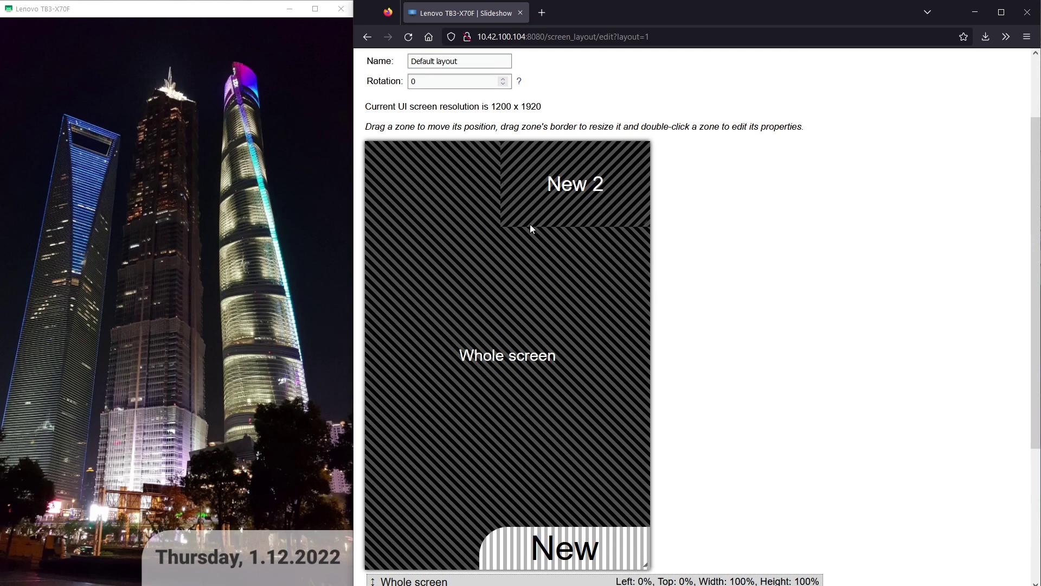
drag(529, 227, 530, 250)
Rename the zone to Camera, widen its left edge to 60.8% width, and save the layout.
double_click(542, 201)
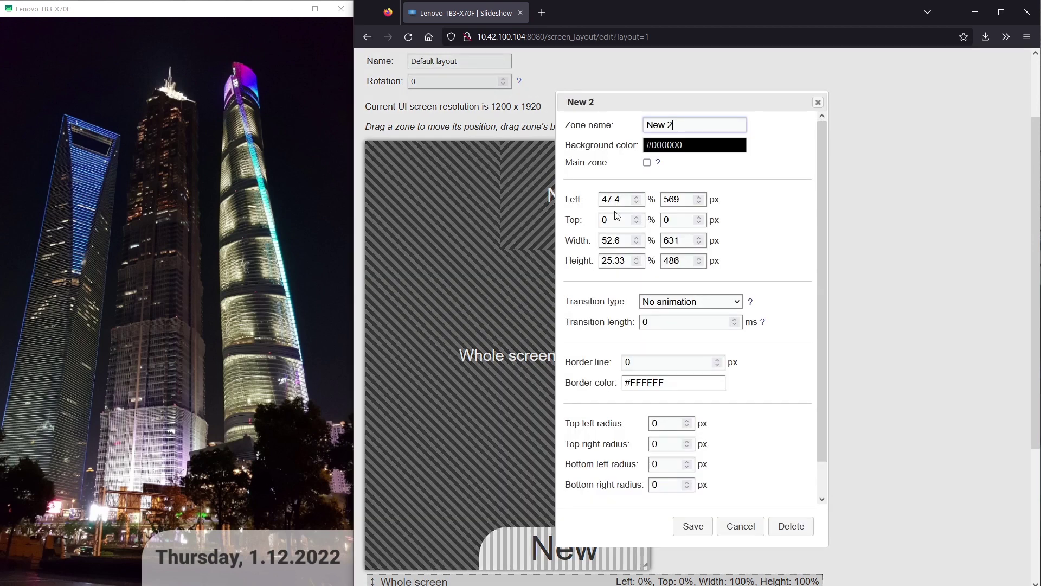
triple_click(676, 126)
text(Camm)
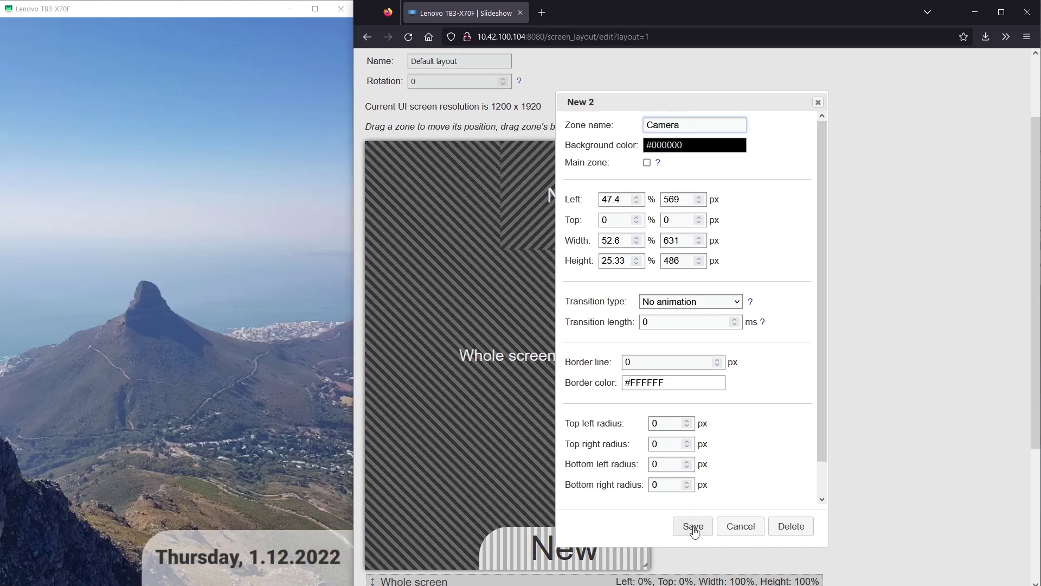
click(693, 526)
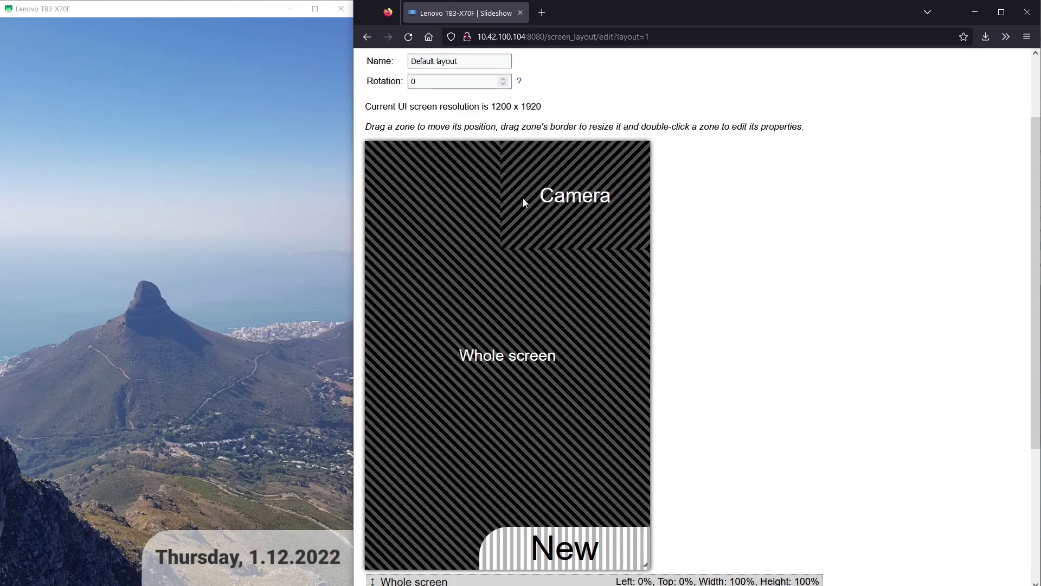
drag(500, 196, 476, 196)
scroll(483, 376, down, 3)
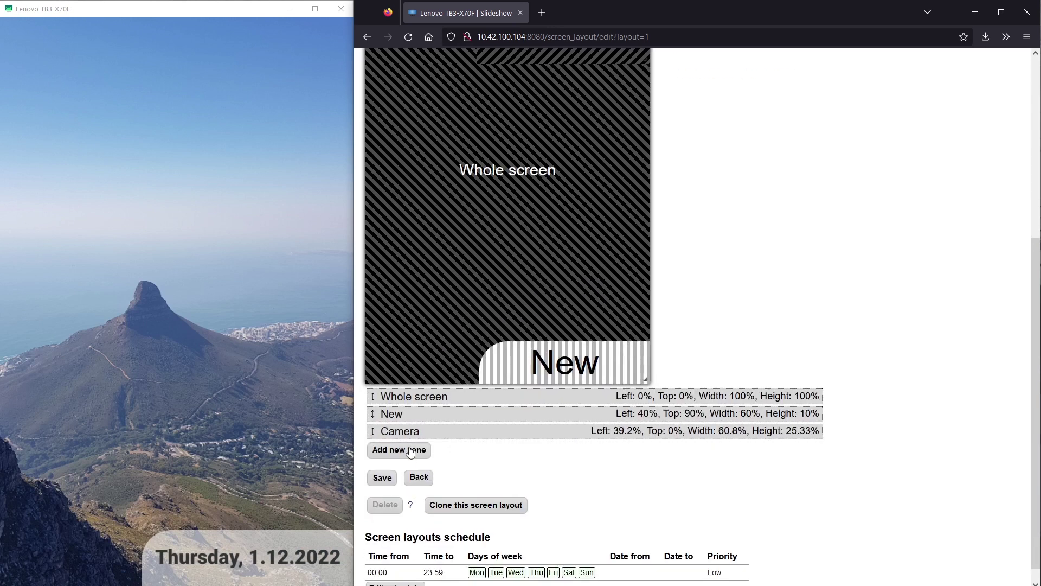
click(382, 478)
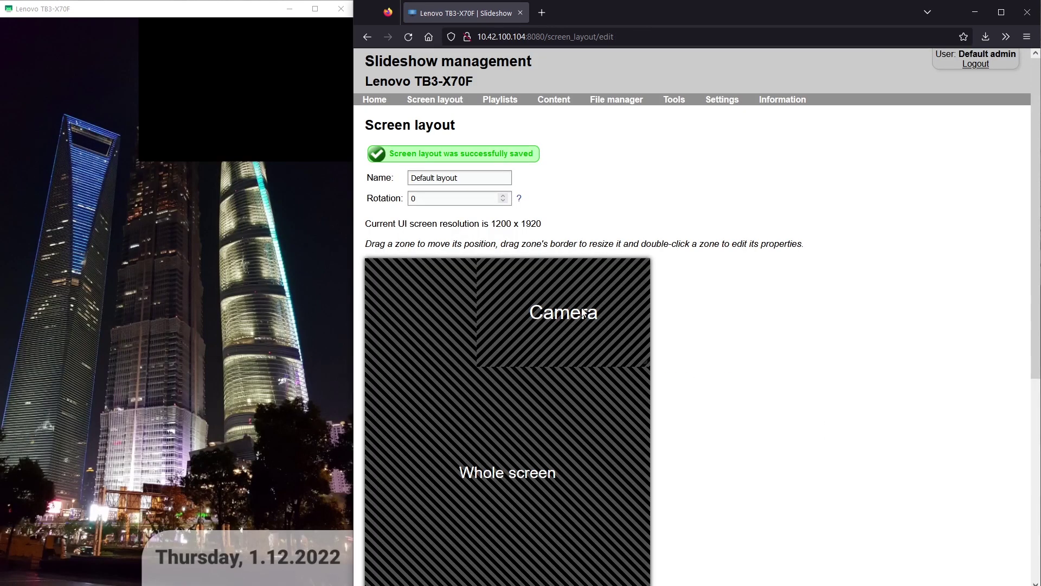
Schedule the Camera input playlist in the Camera zone and return to the layout page.
double_click(582, 312)
click(640, 525)
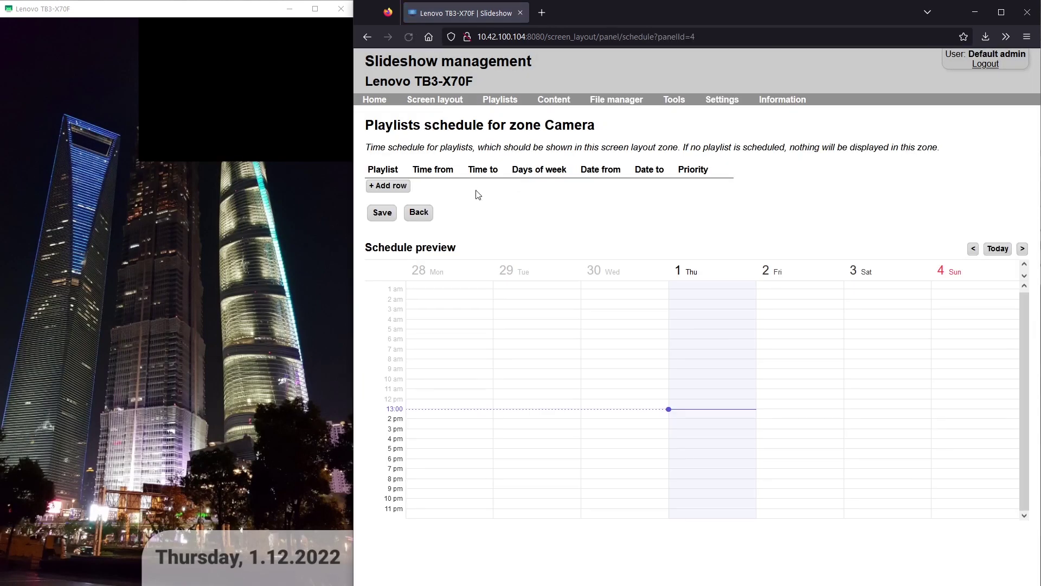
click(388, 186)
click(423, 189)
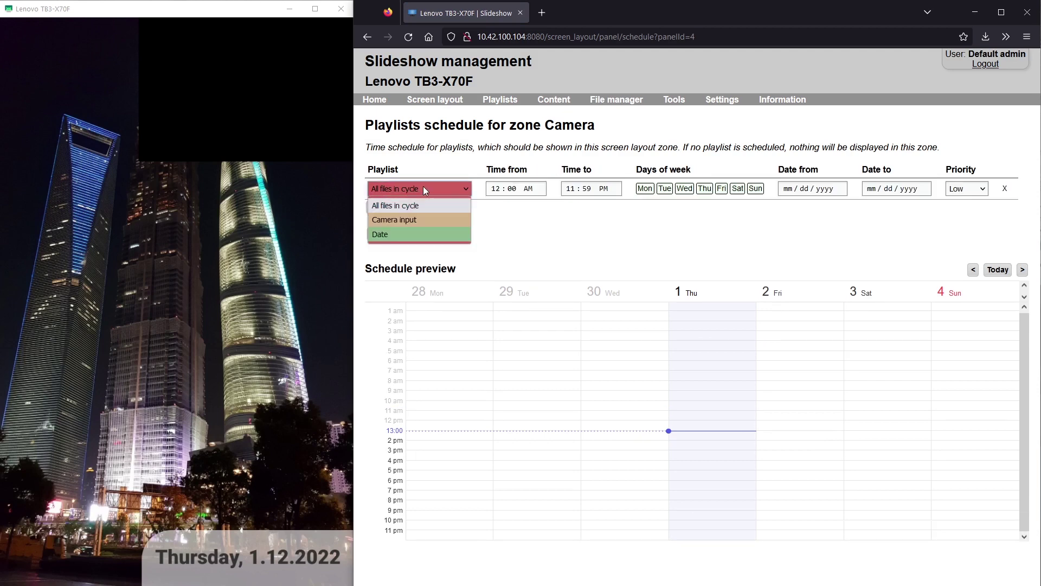
click(417, 220)
click(383, 239)
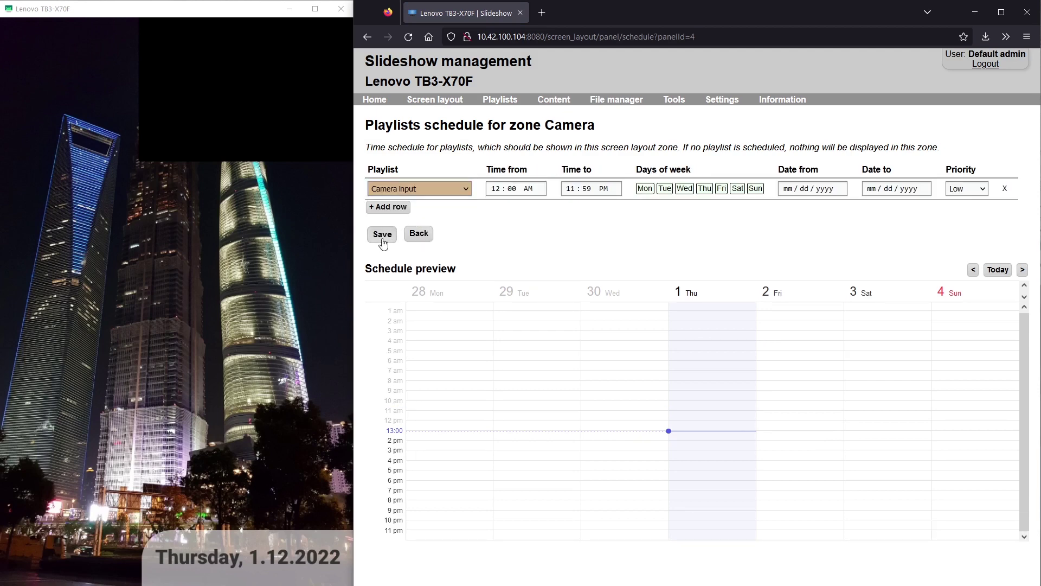
click(422, 272)
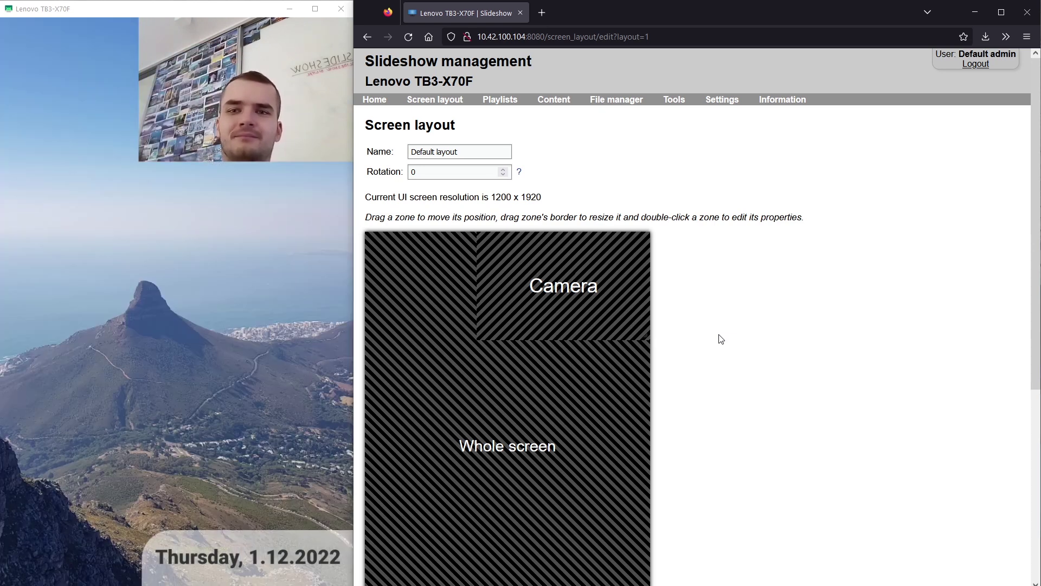
Delete the Camera zone and save the Default layout with only Whole screen and New.
scroll(721, 339, down, 5)
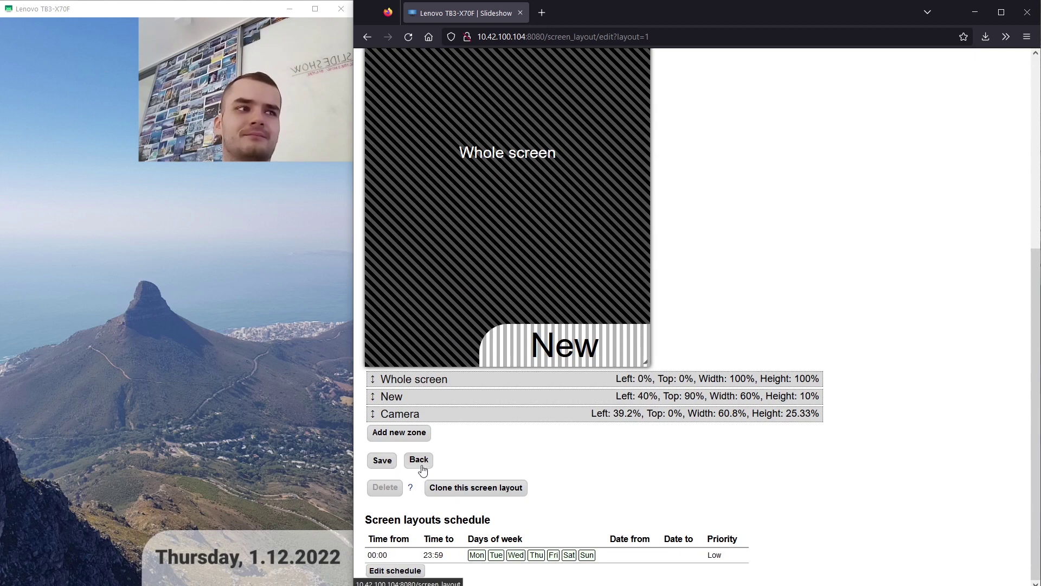
click(434, 414)
scroll(669, 438, down, 2)
click(679, 496)
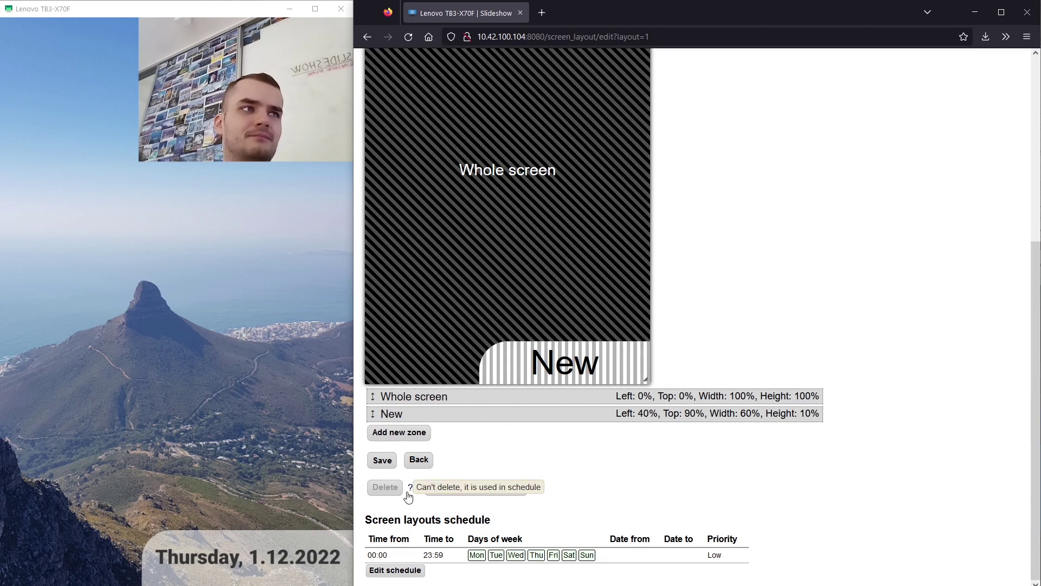
click(383, 462)
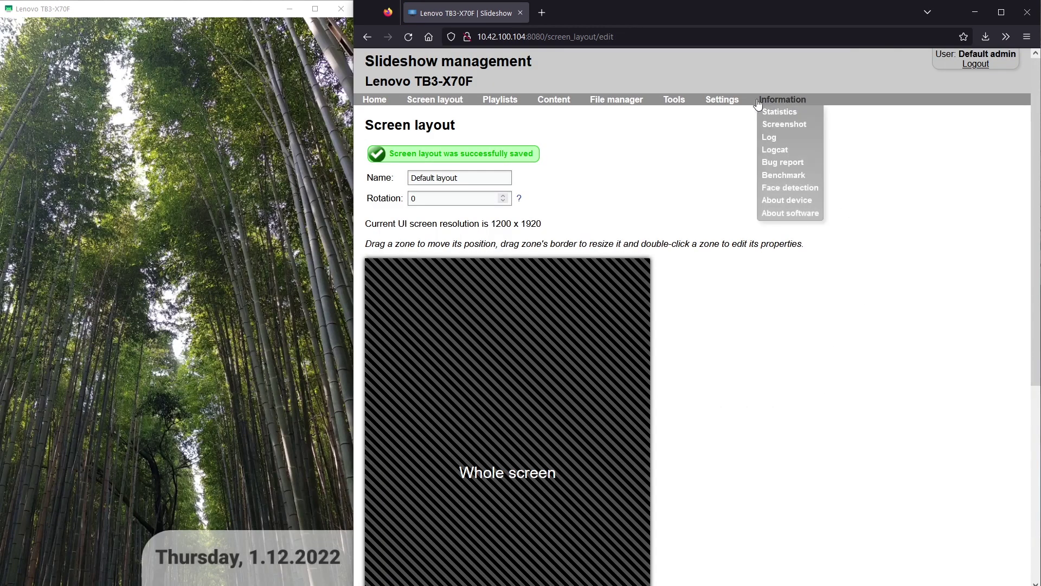
Set face detection to Front camera 1 (800 x 480 px) with a 200 frame delay and save.
click(734, 112)
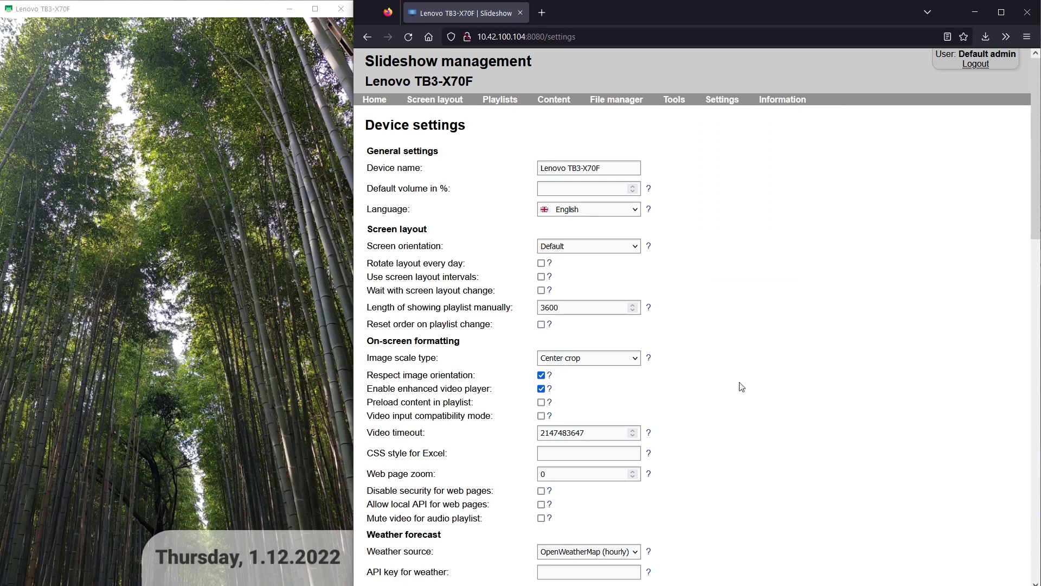
scroll(737, 387, down, 14)
scroll(735, 395, down, 4)
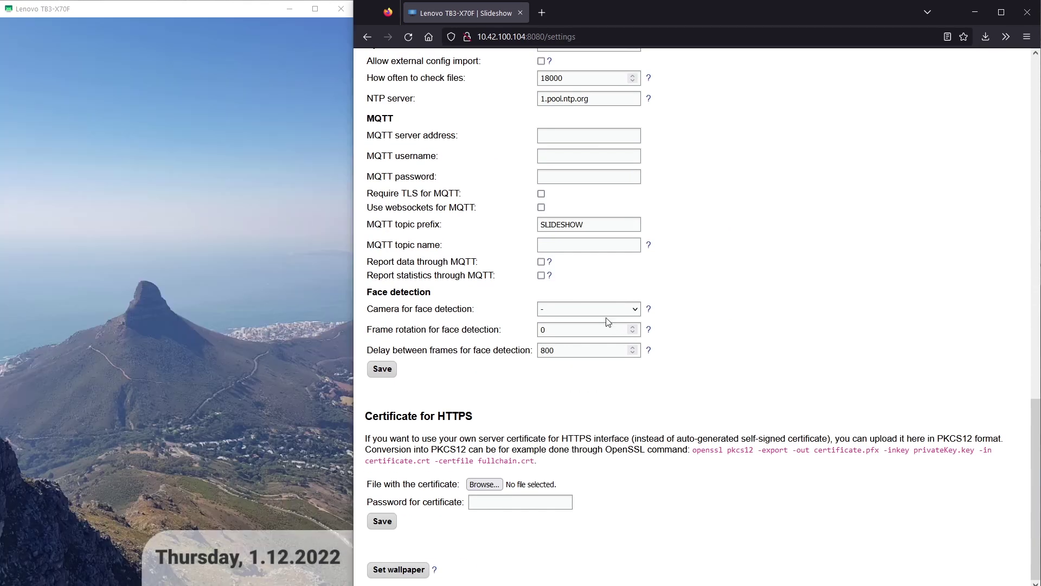
click(607, 312)
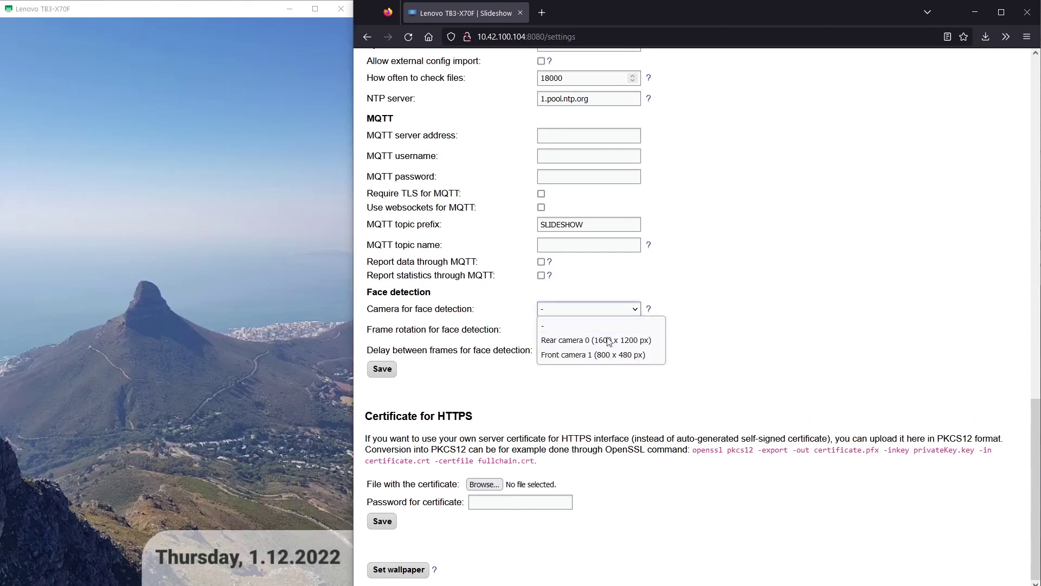
click(615, 357)
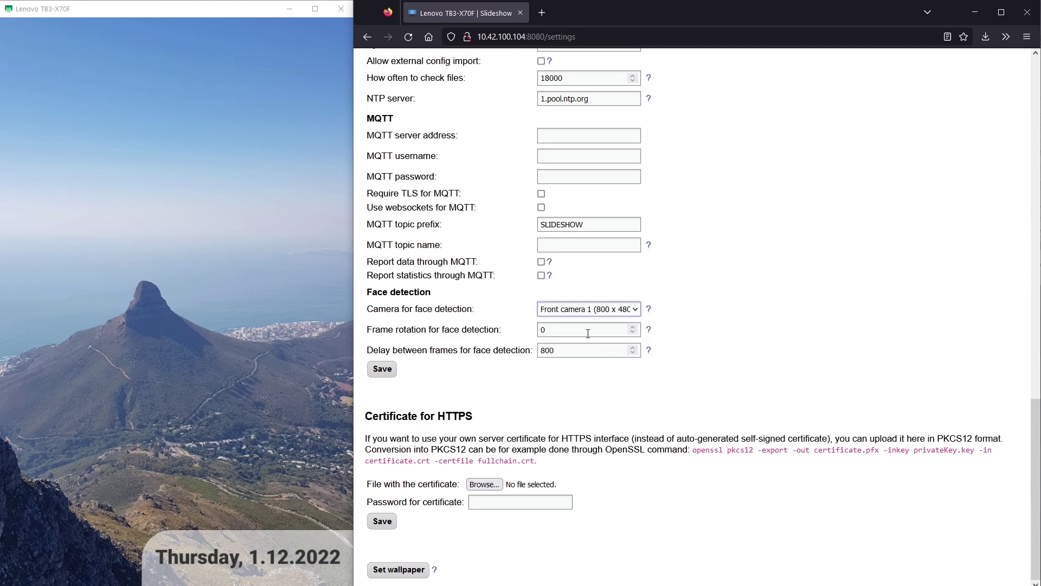
double_click(551, 349)
text(200)
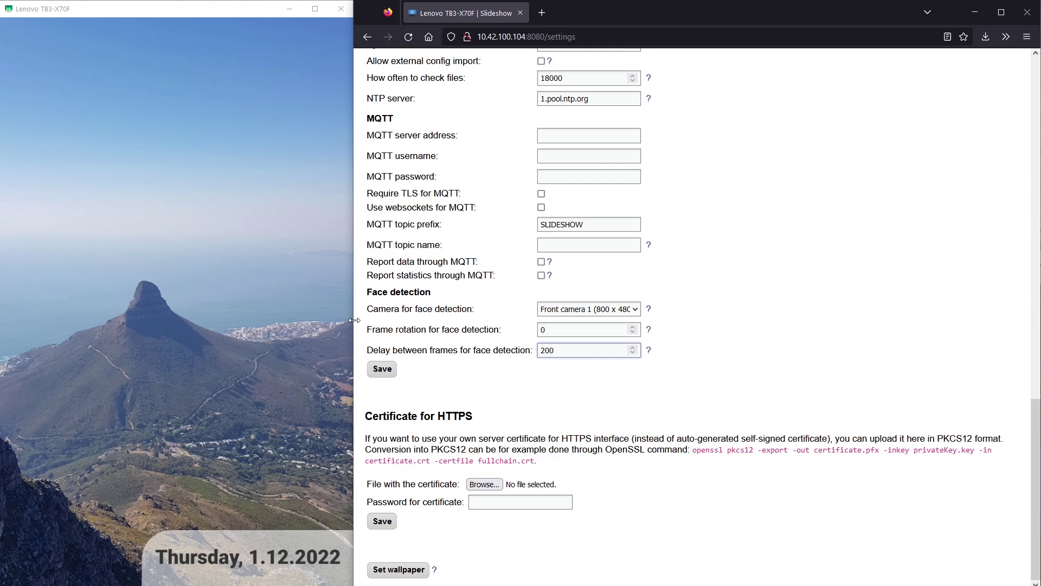
click(382, 369)
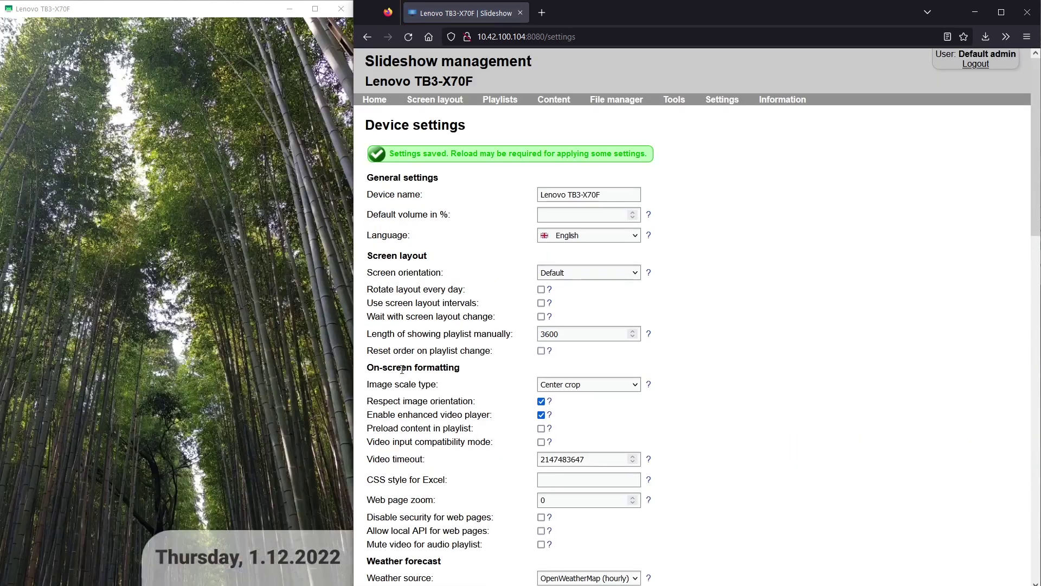
Reload the Slideshow application from the Reboot / reload page and dismiss the confirmation.
mouse_move(724, 101)
click(736, 264)
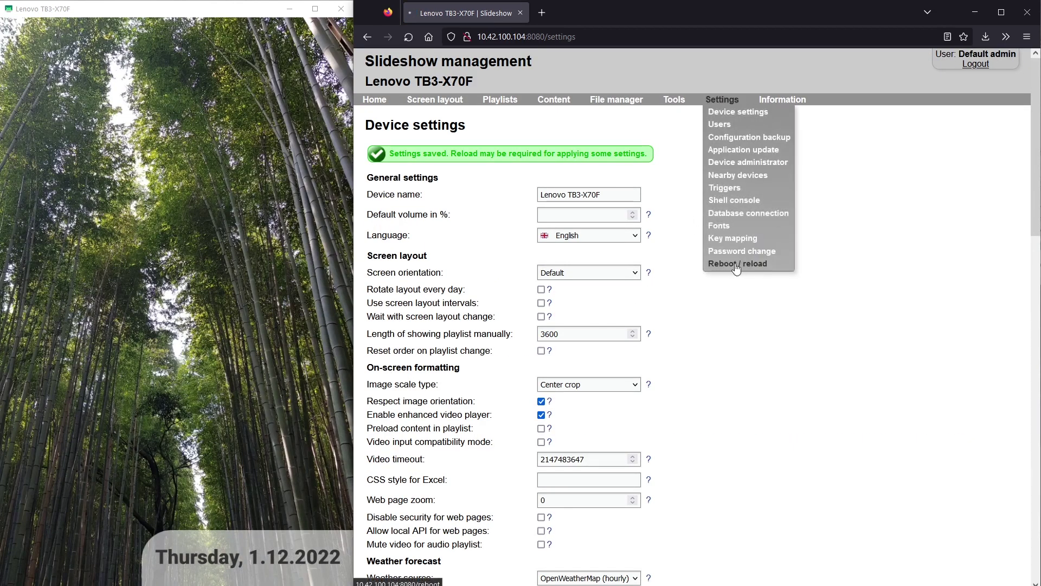
click(561, 148)
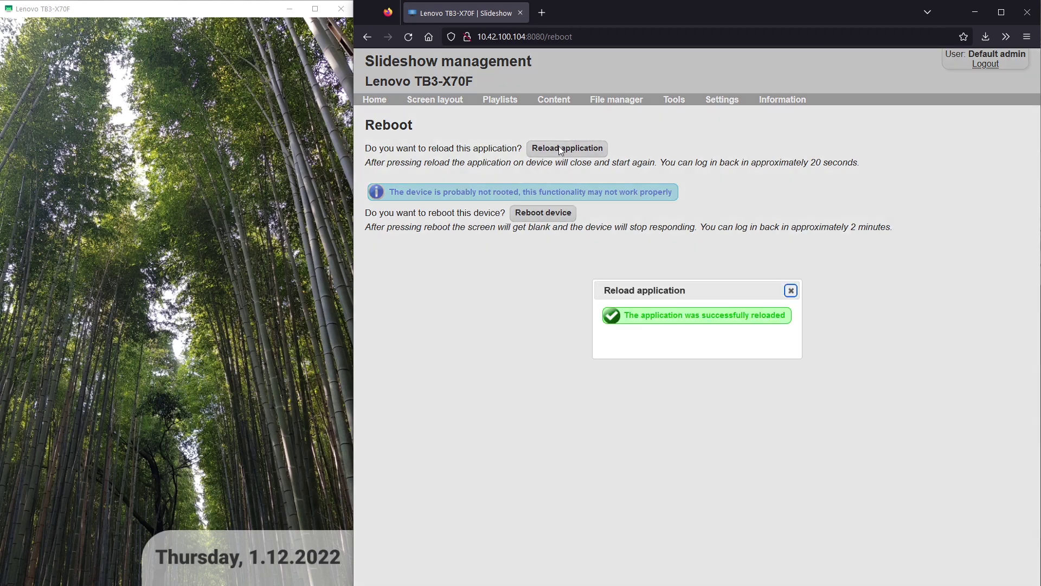
click(790, 291)
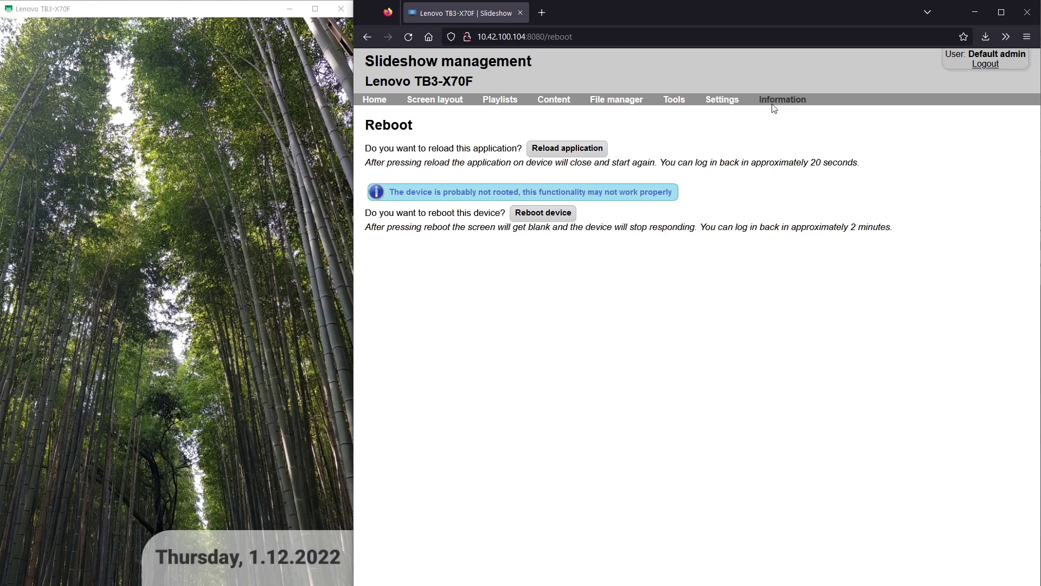
Check the face detection results, then save a face detection frame rotation of 180.
mouse_move(774, 108)
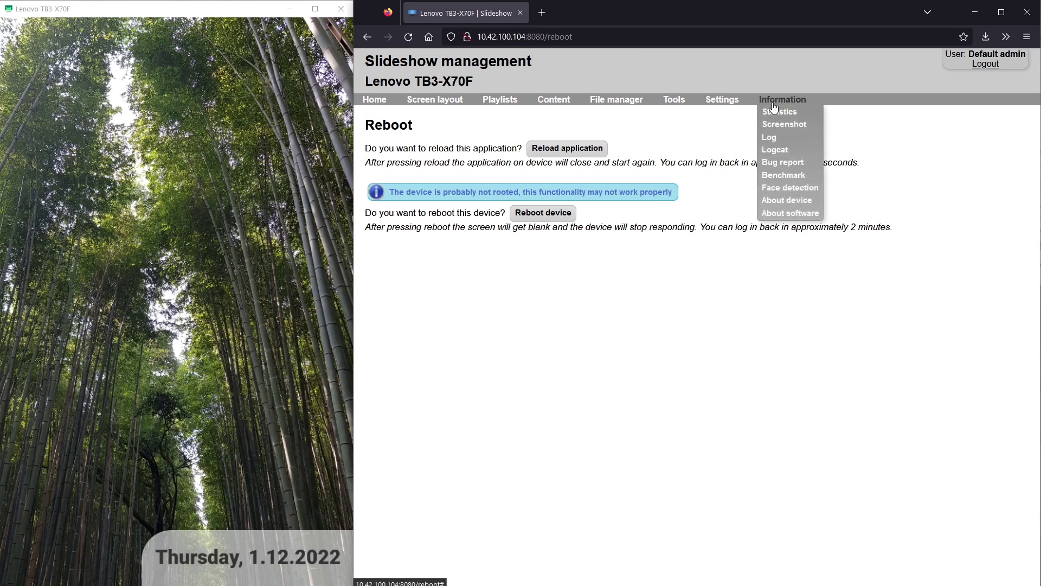
click(787, 188)
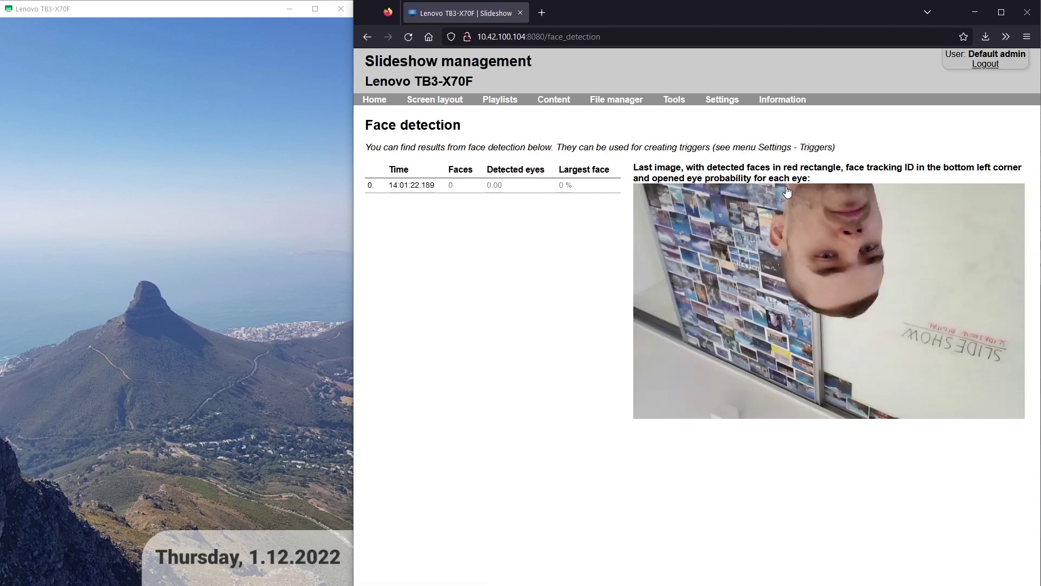
click(727, 111)
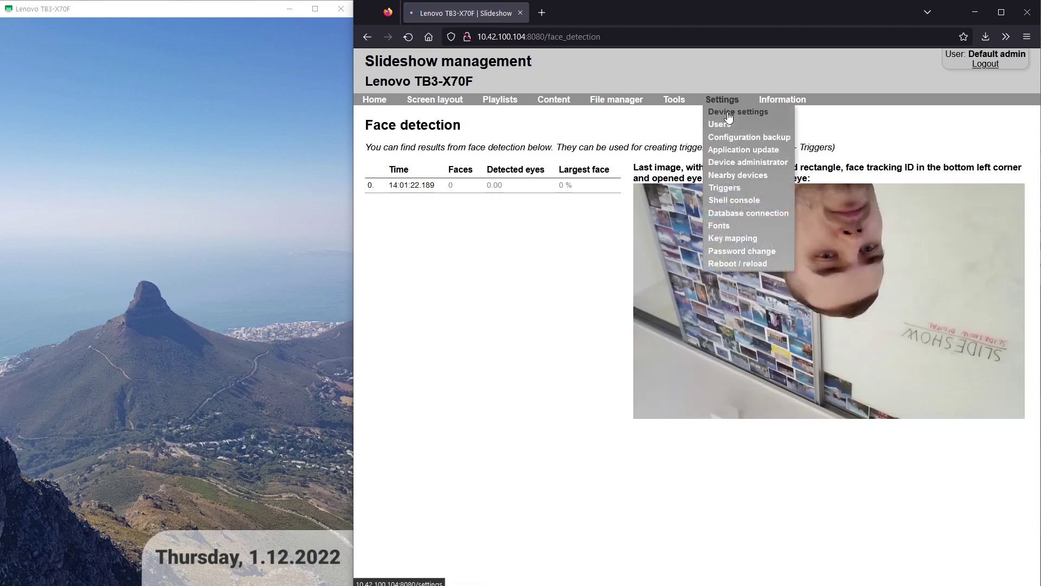
scroll(602, 402, down, 15)
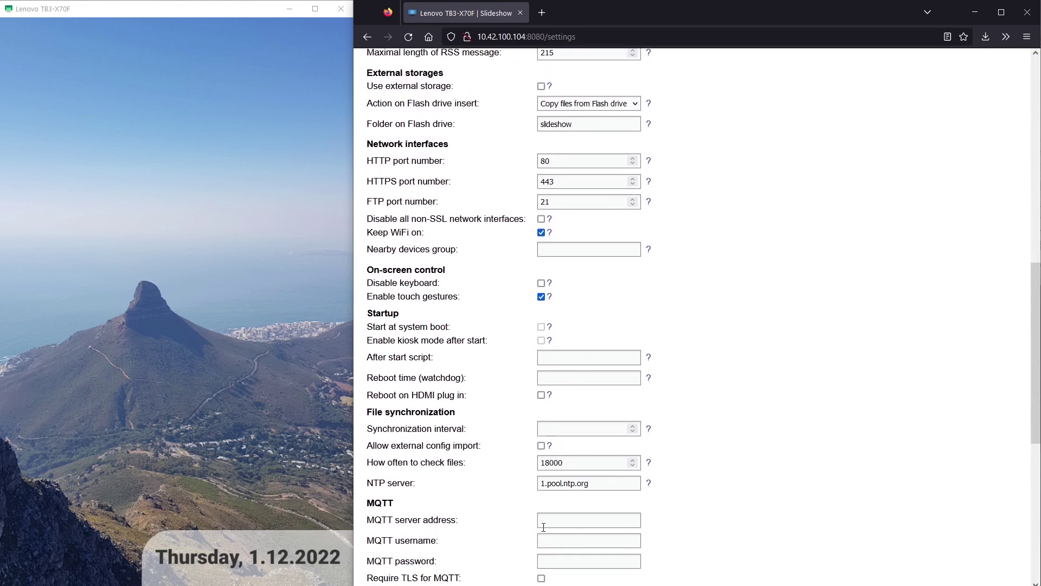
double_click(559, 369)
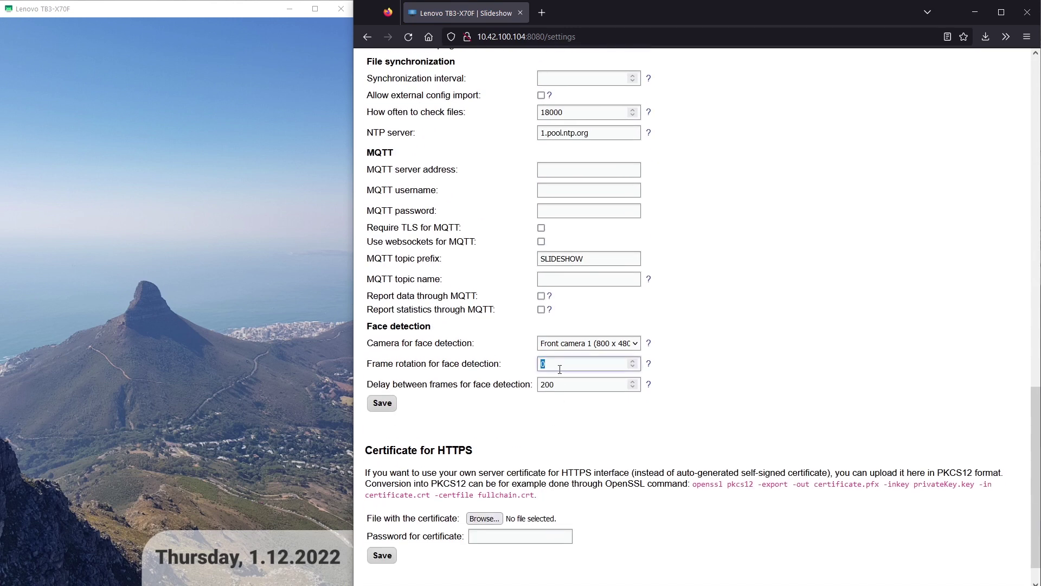
text(180)
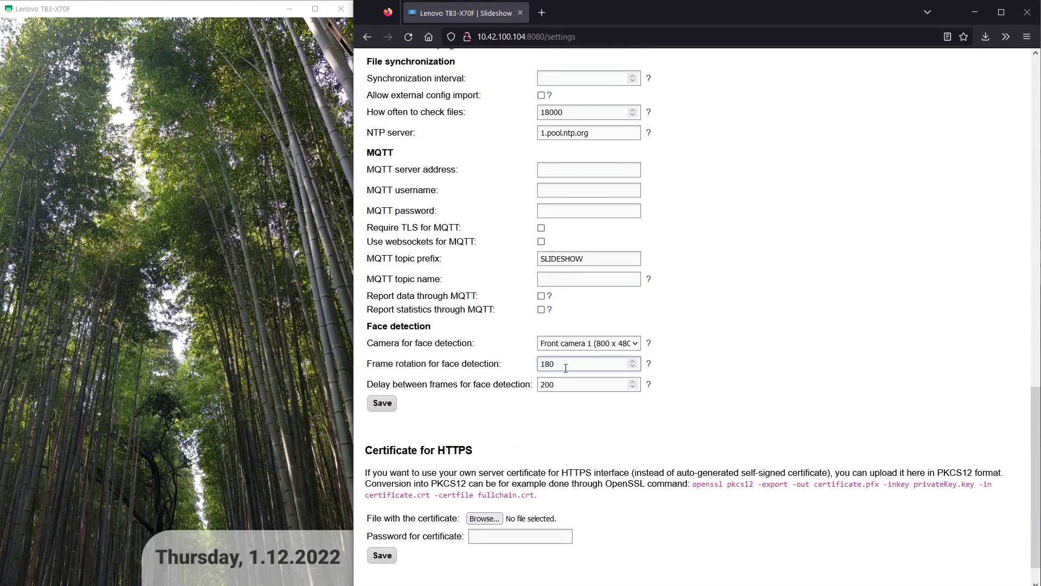
click(383, 402)
View the Information > Face detection page to check the latest detection result.
mouse_move(782, 95)
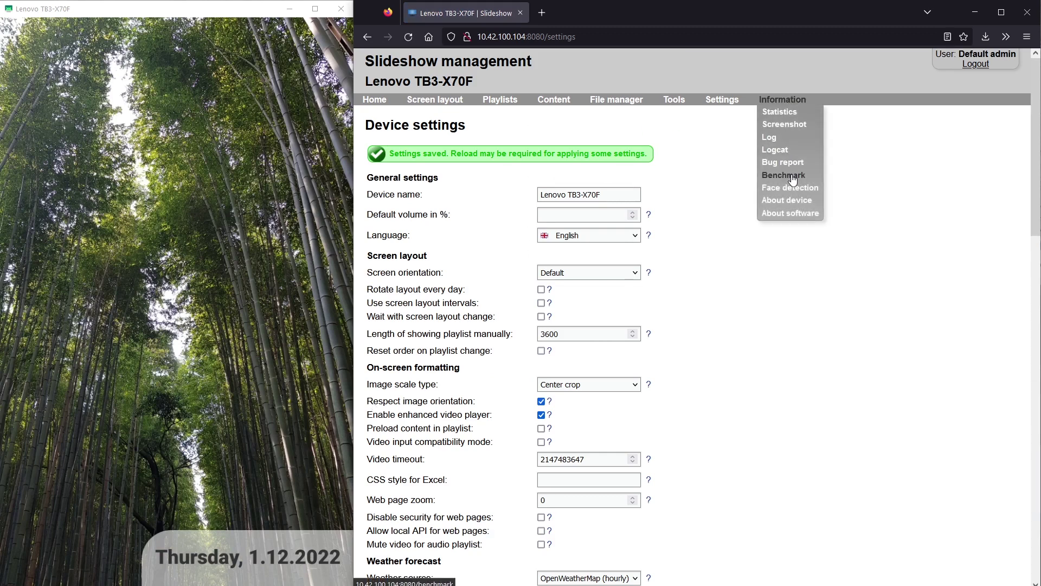
click(794, 191)
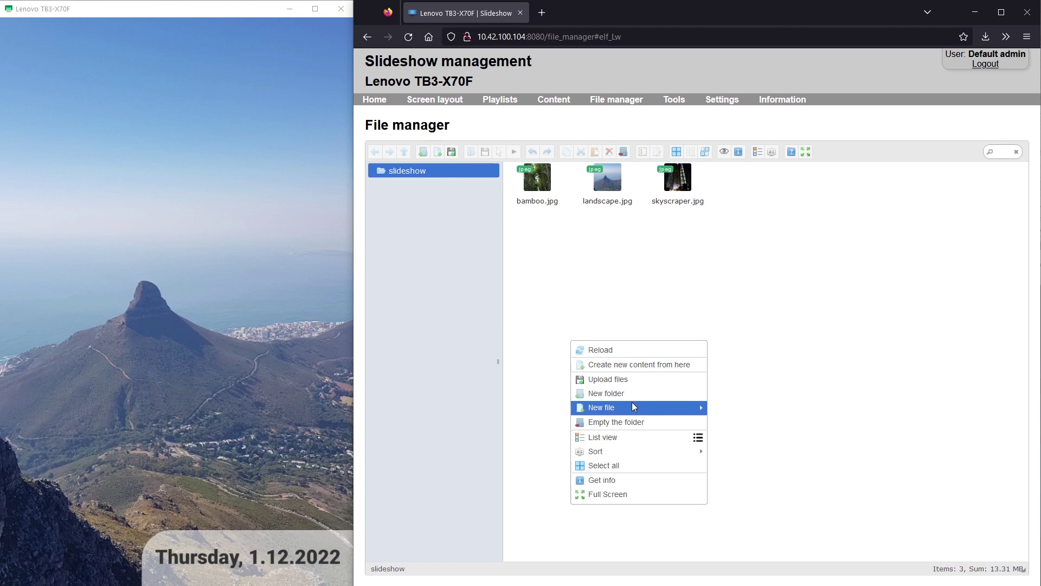
Create a 'Special content' folder in slideshow and upload welcome.jpg and wink.jpg into it.
click(632, 394)
text(S)
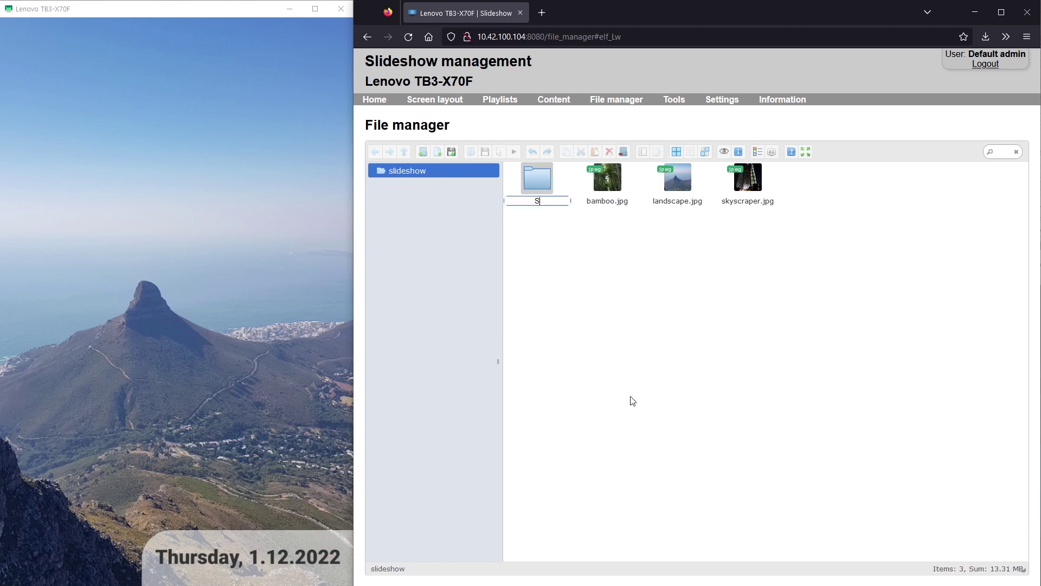
text(pecial content)
key(Return)
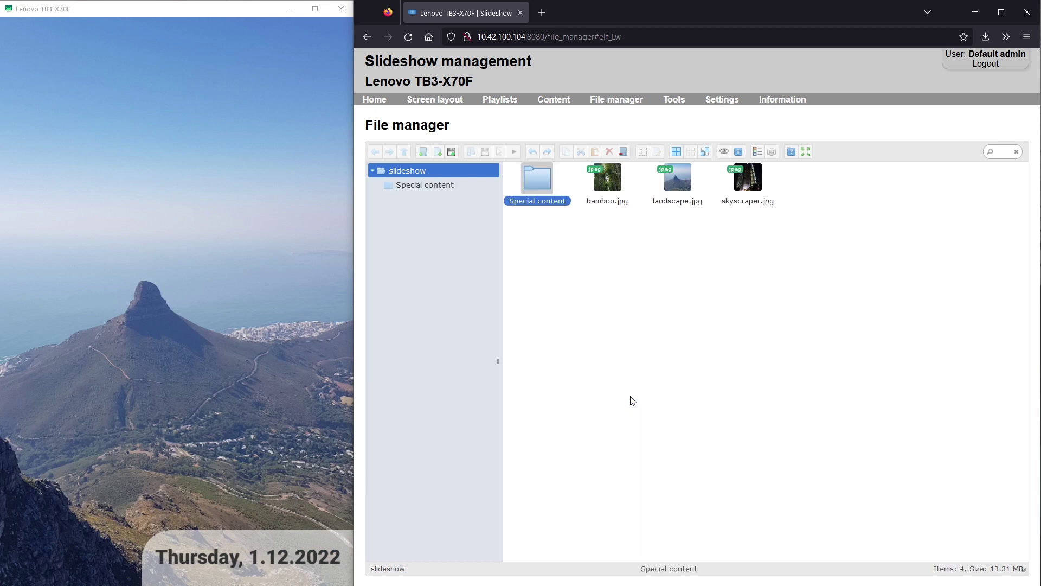
double_click(540, 179)
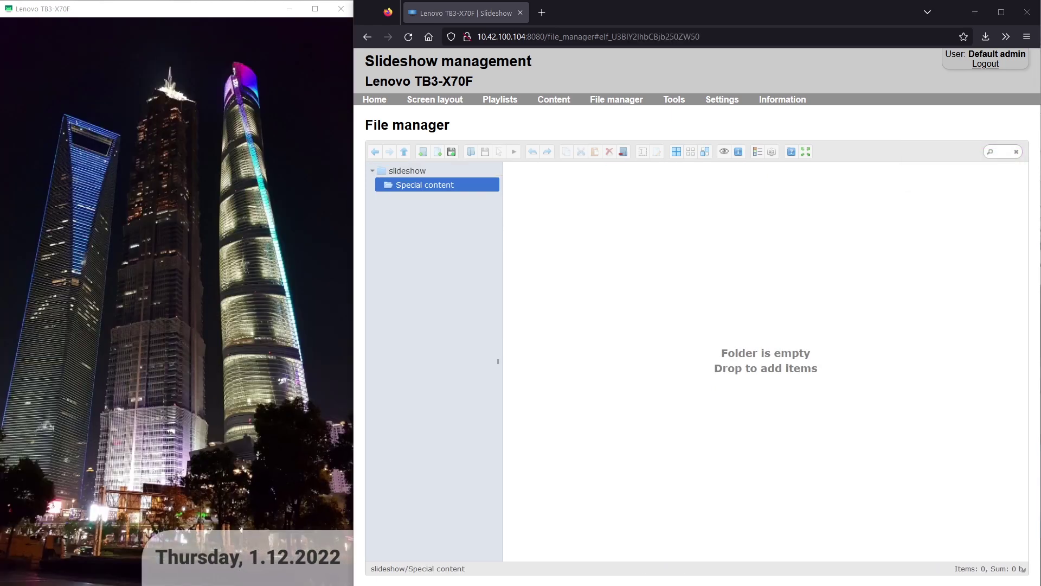
drag(1040, 271, 735, 284)
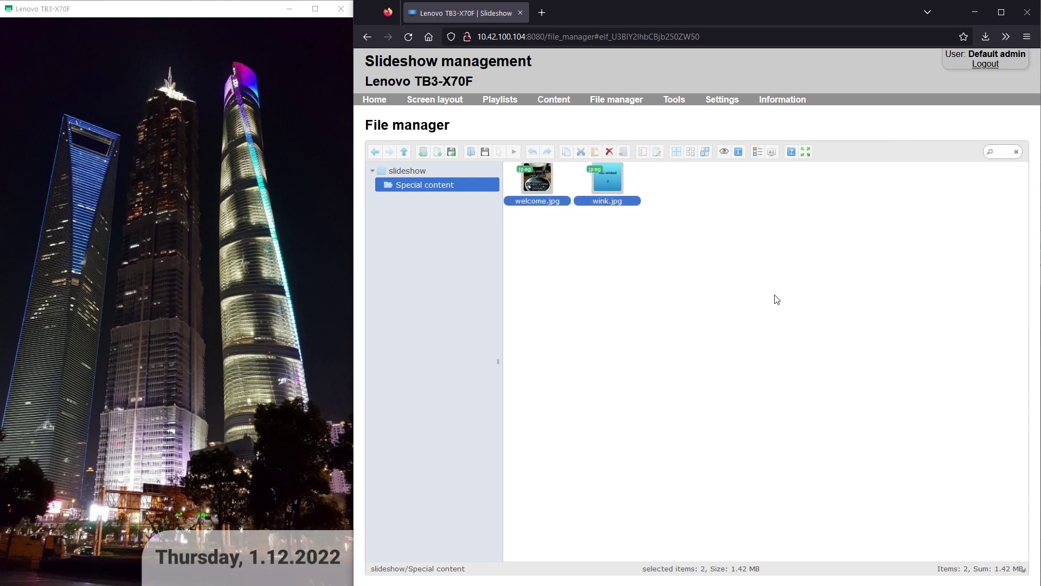
Create a content item named 'Welcome' from Special content/welcome.jpg and save it.
right_click(539, 193)
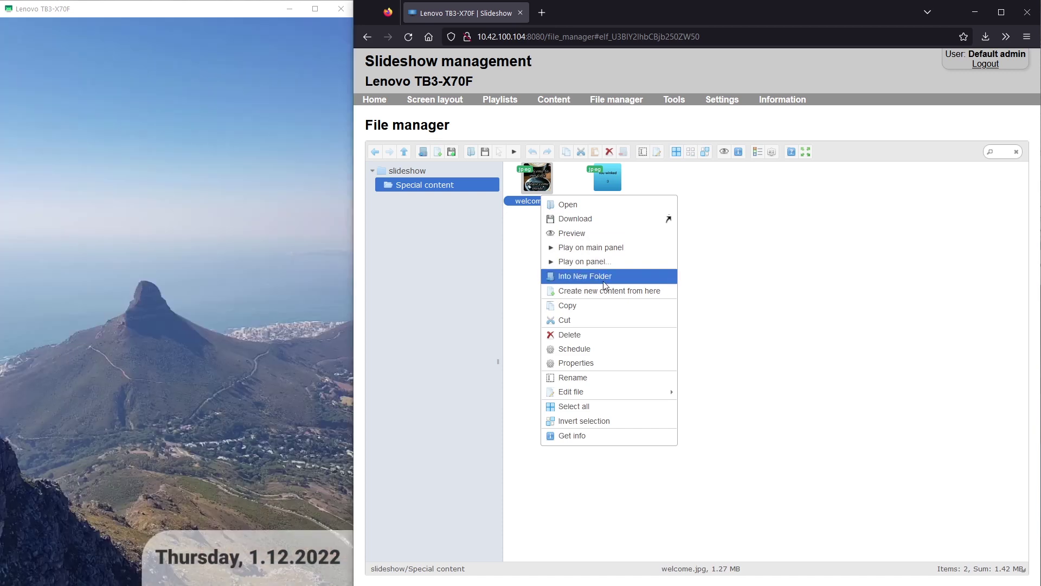
click(607, 291)
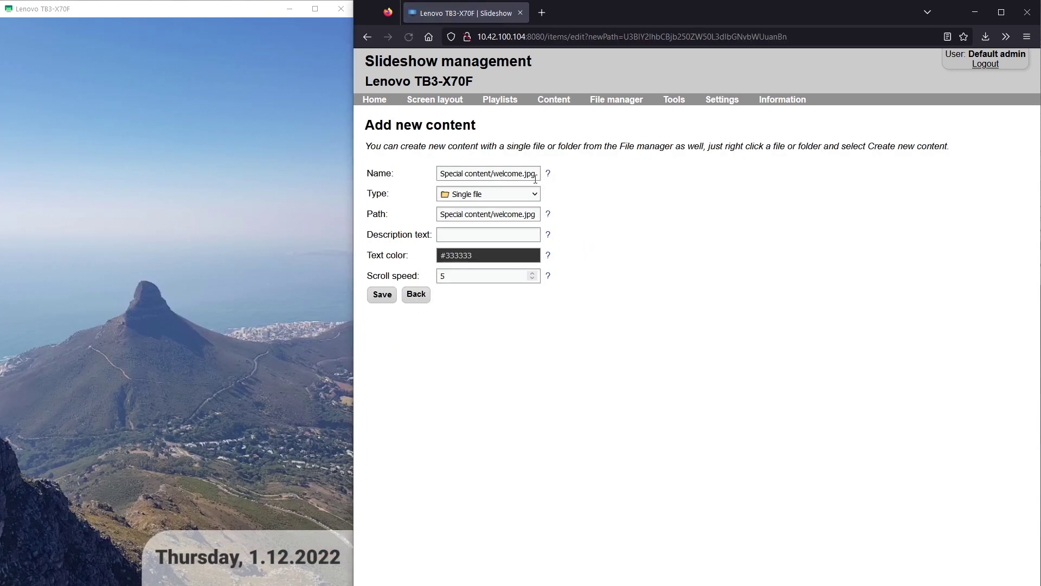
triple_click(495, 174)
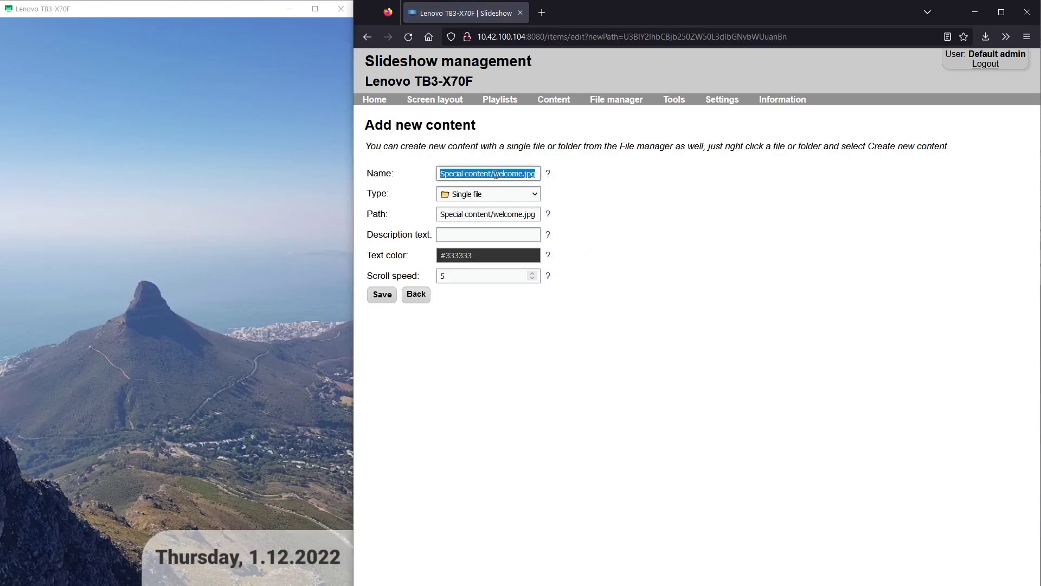
text(Welcome)
click(752, 219)
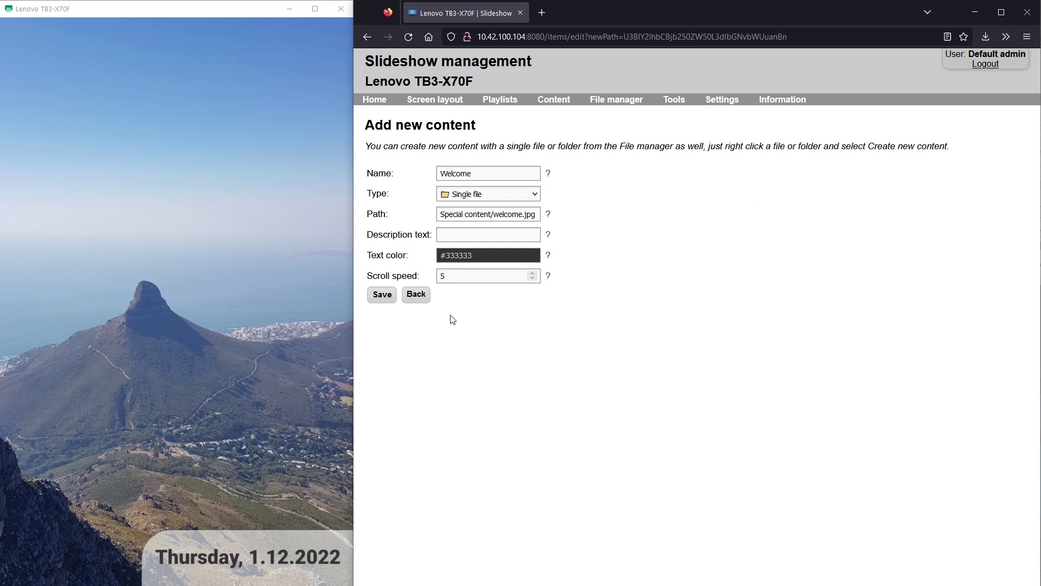
Create a content item named 'Wink' from Special content/wink.jpg and save it.
click(383, 295)
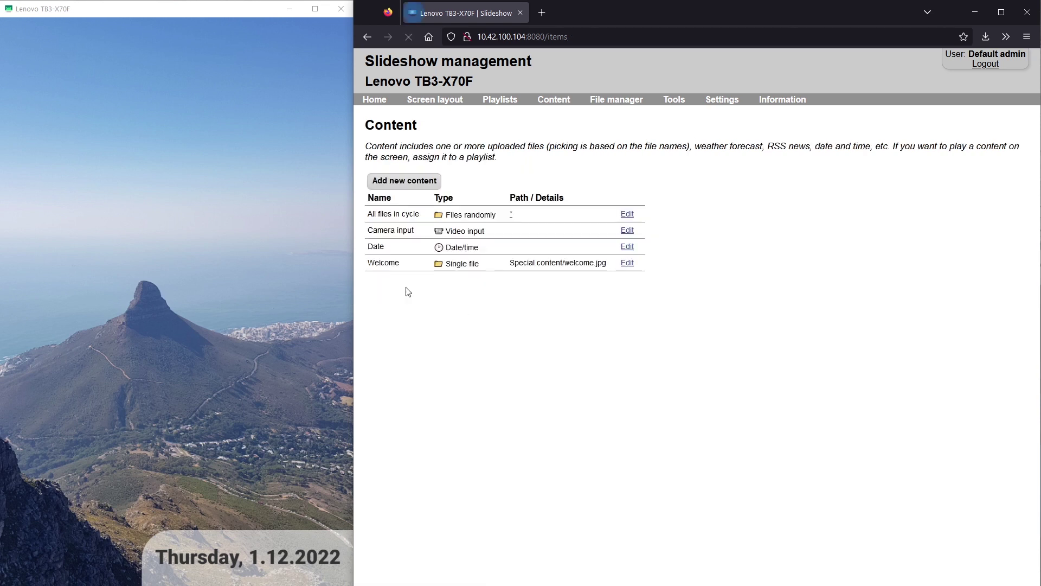
click(615, 101)
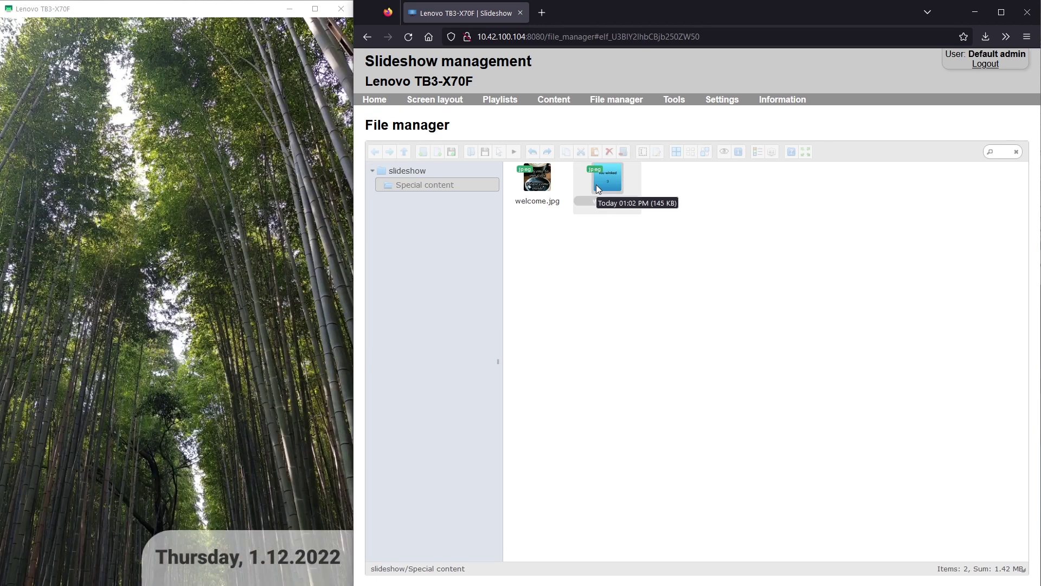
click(616, 181)
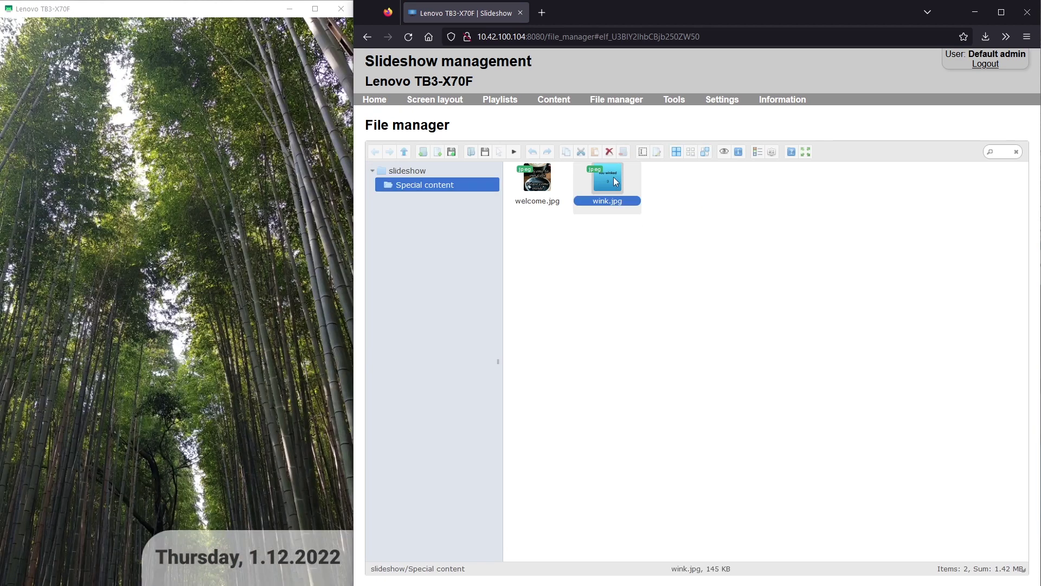
right_click(614, 176)
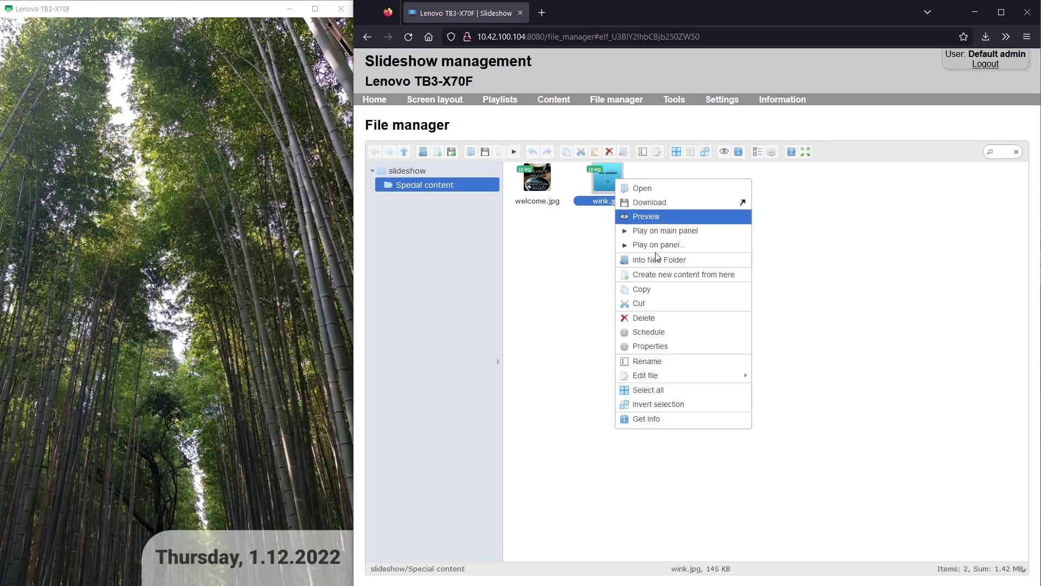
click(667, 279)
drag(537, 173, 172, 174)
text(Wink)
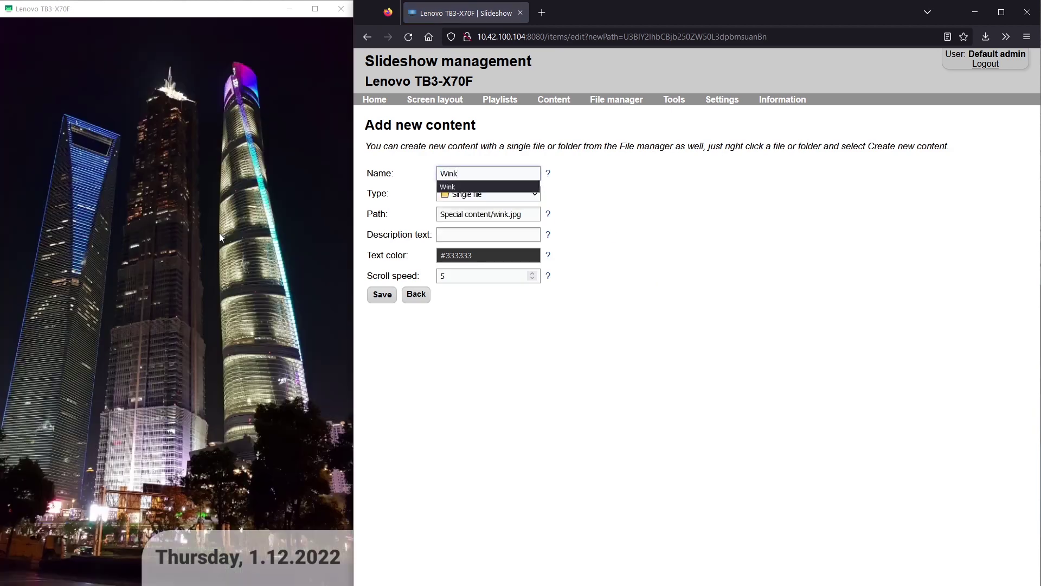
click(392, 300)
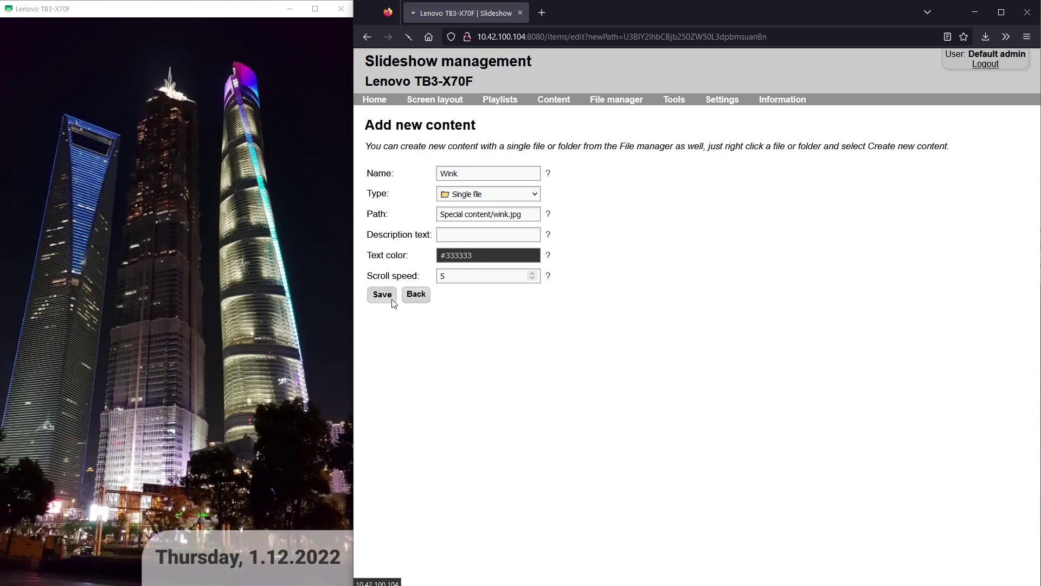
Start a new trigger in the Triggers editor that fires on face detection.
mouse_move(722, 99)
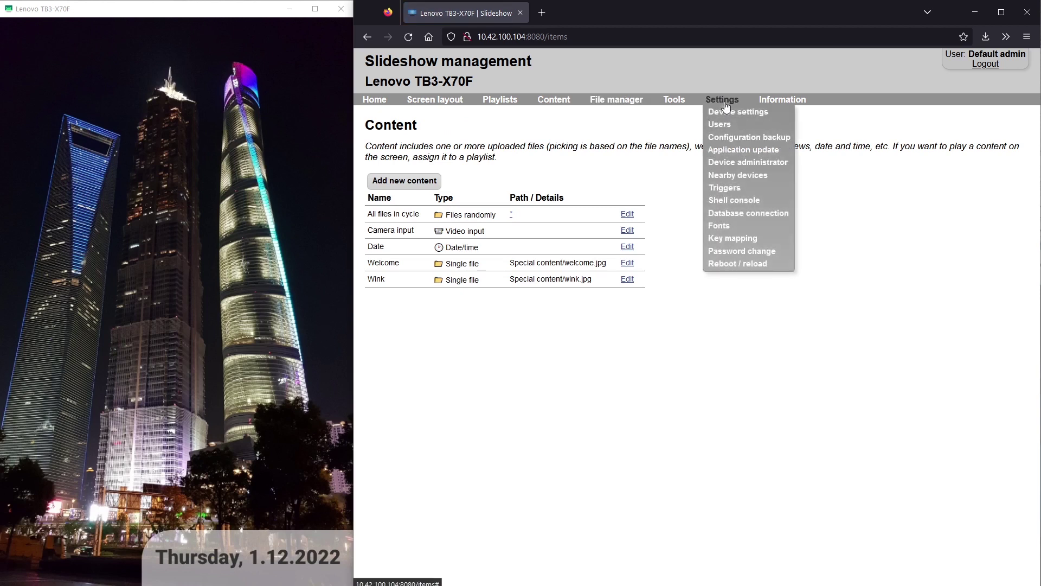
click(731, 190)
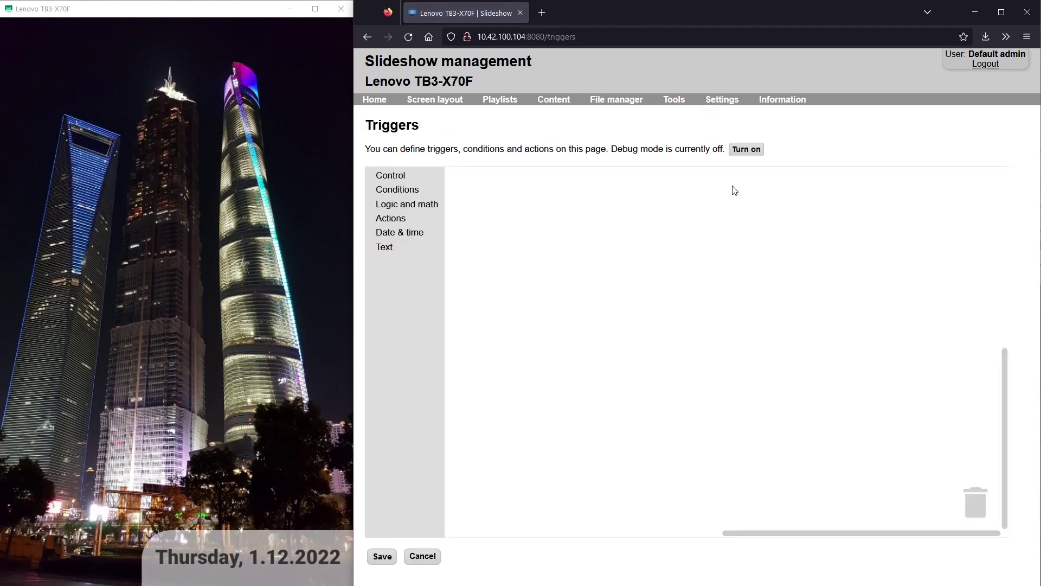
click(390, 175)
drag(467, 189, 476, 222)
click(532, 212)
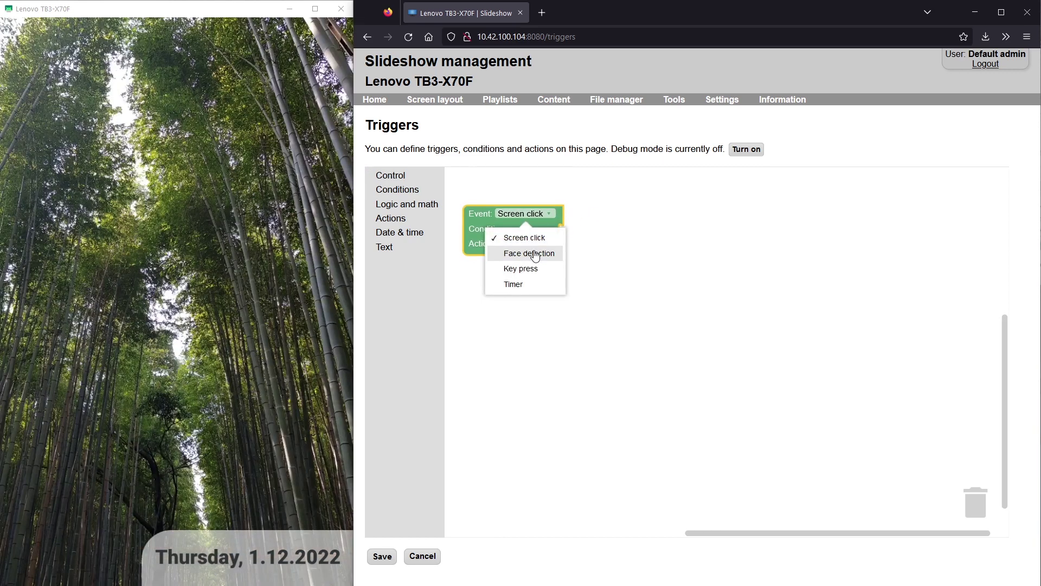
click(535, 255)
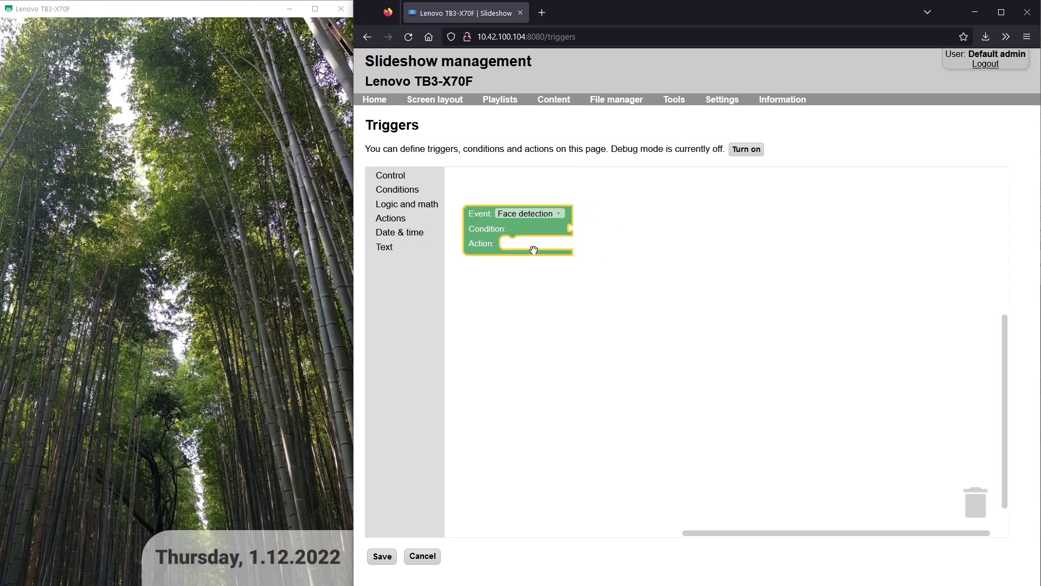
Build an 'and' condition whose first clause compares Number of faces detected.
click(421, 194)
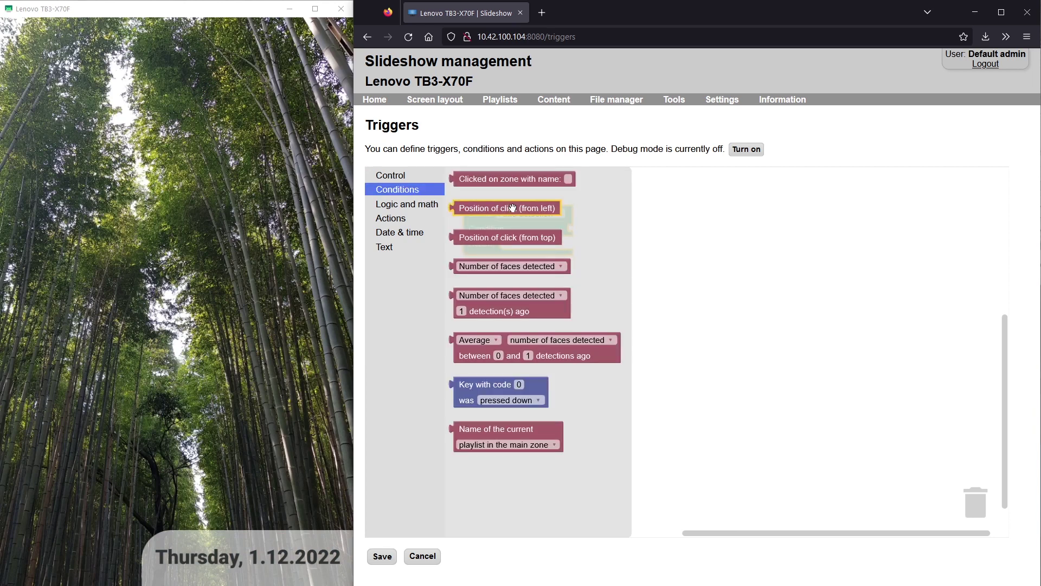
drag(508, 267, 734, 211)
click(729, 206)
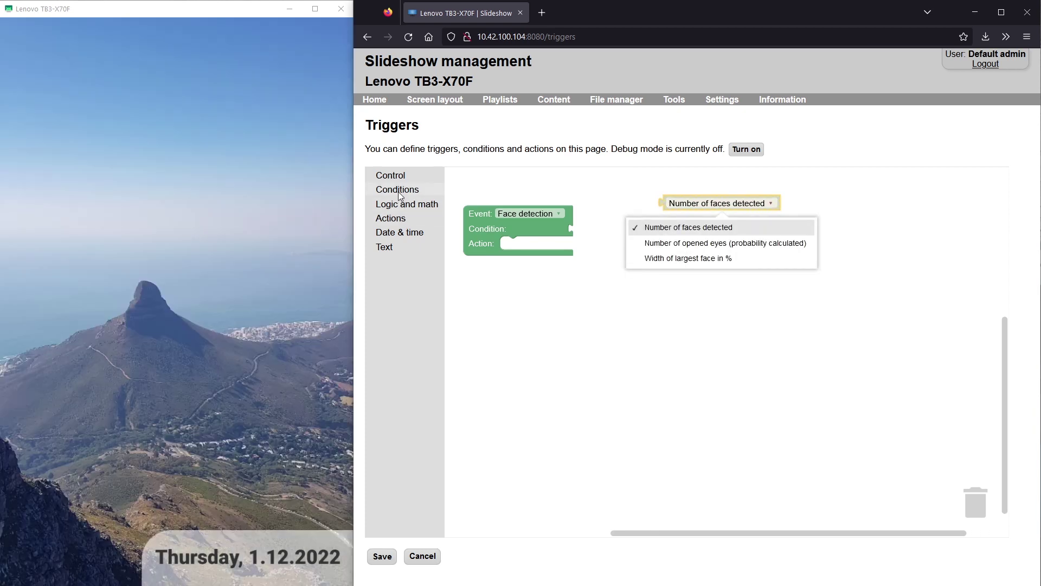
click(398, 190)
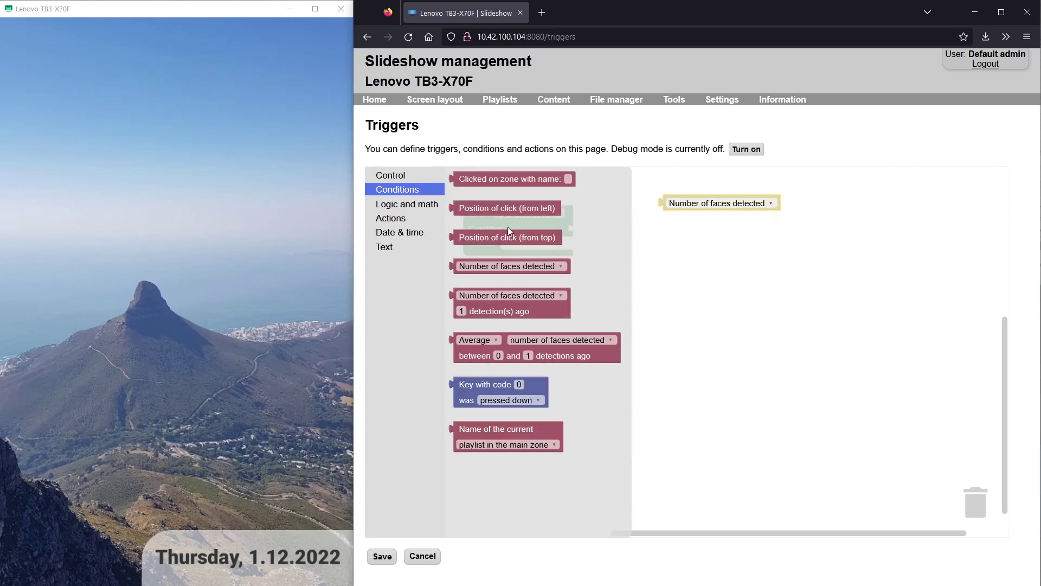
drag(513, 268, 839, 231)
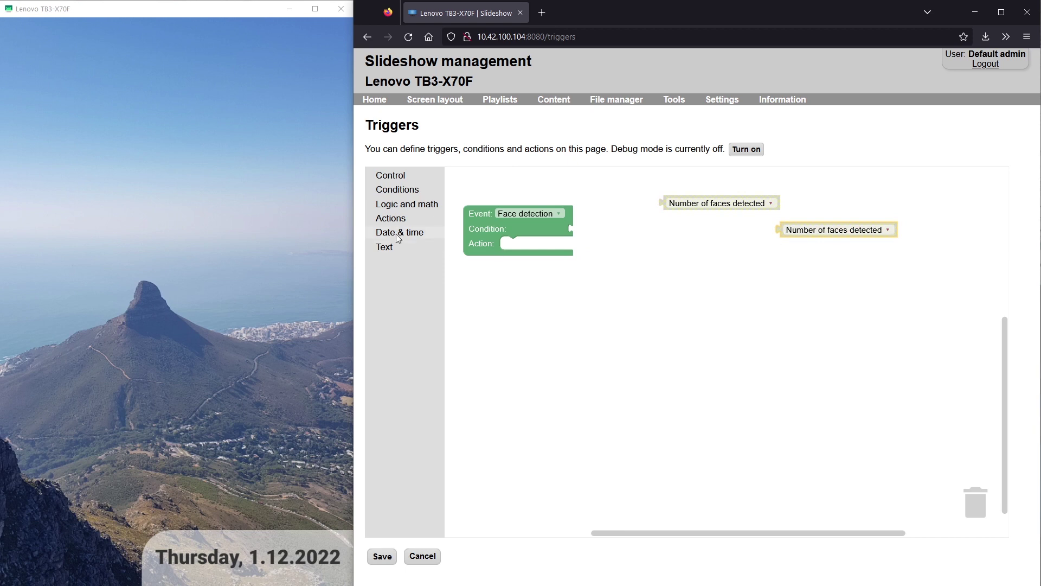
click(406, 203)
drag(477, 212, 615, 222)
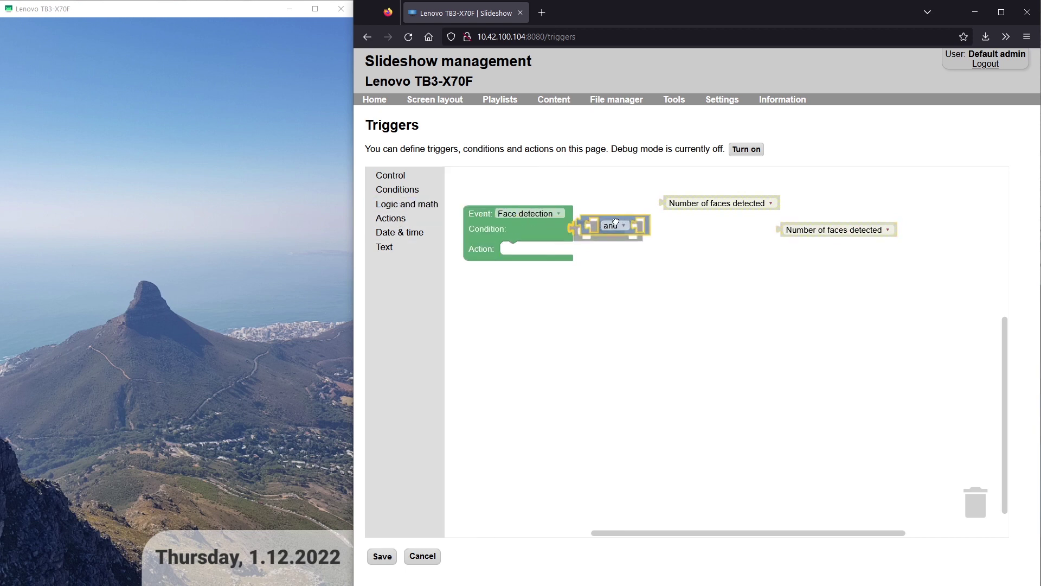
click(386, 206)
drag(482, 171, 624, 230)
drag(709, 204, 638, 235)
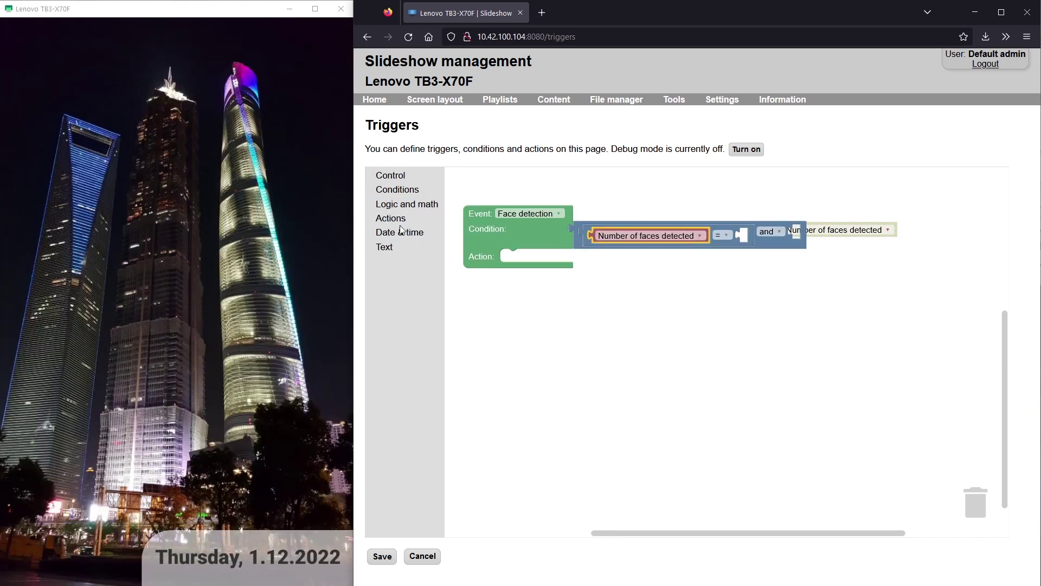
Make the faces comparison read Number of faces detected ≥ 1.
click(406, 204)
drag(490, 339, 743, 235)
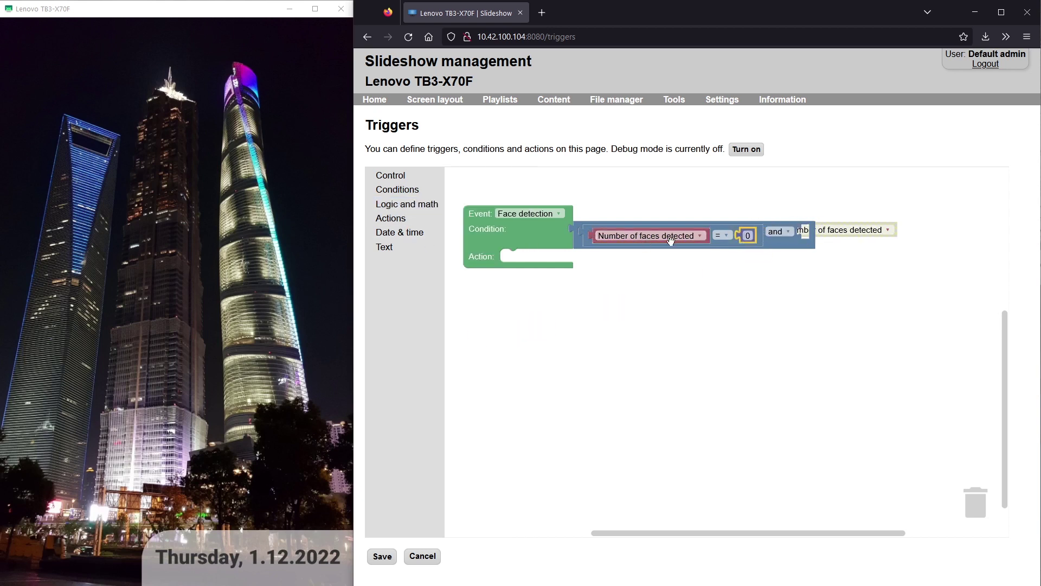
click(671, 241)
click(747, 235)
click(718, 237)
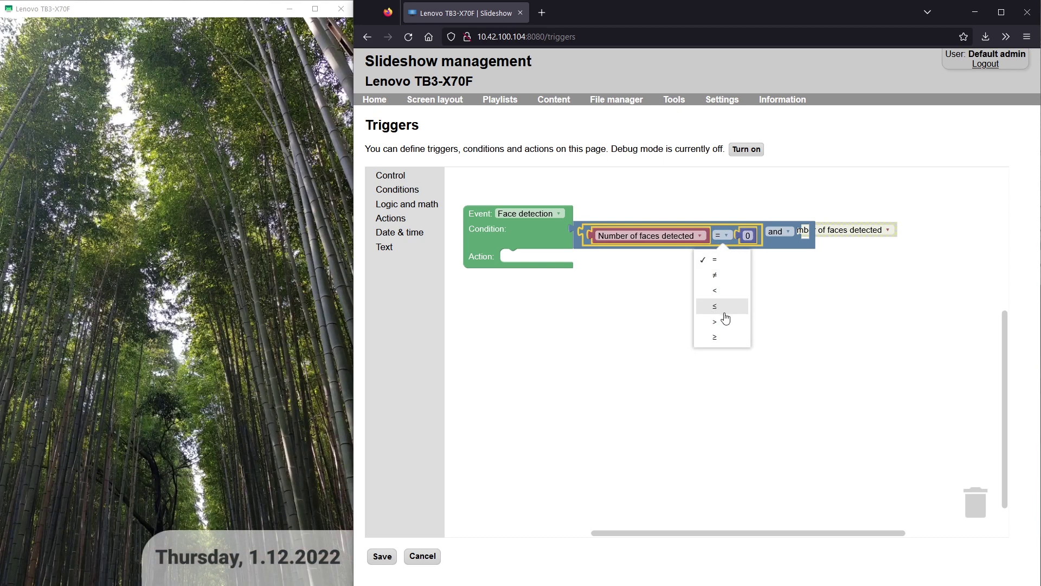
click(715, 336)
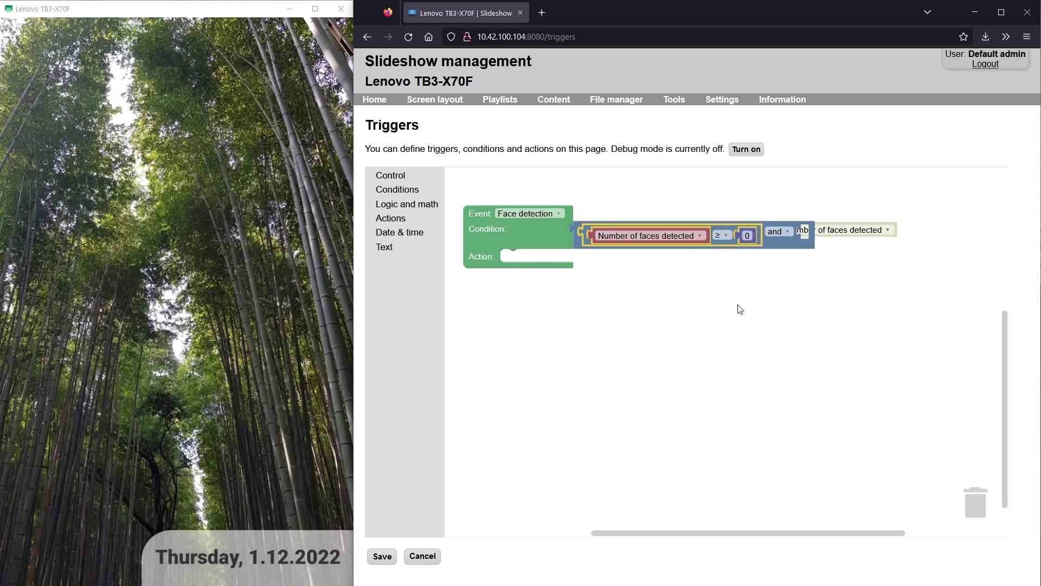
click(747, 234)
text(1)
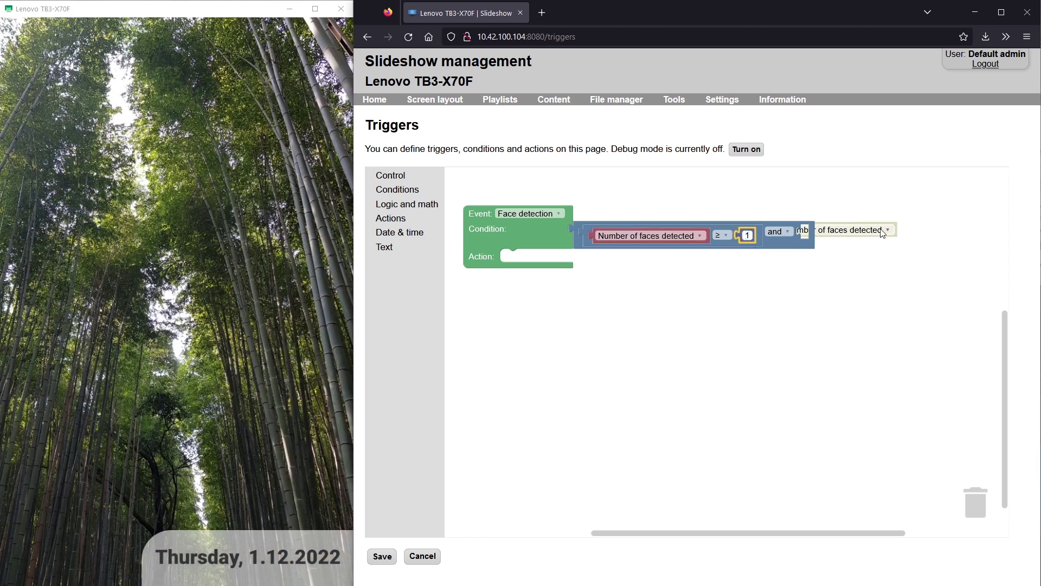
Add a second comparison to the 'and' block using Width of largest face in %.
click(394, 218)
click(405, 205)
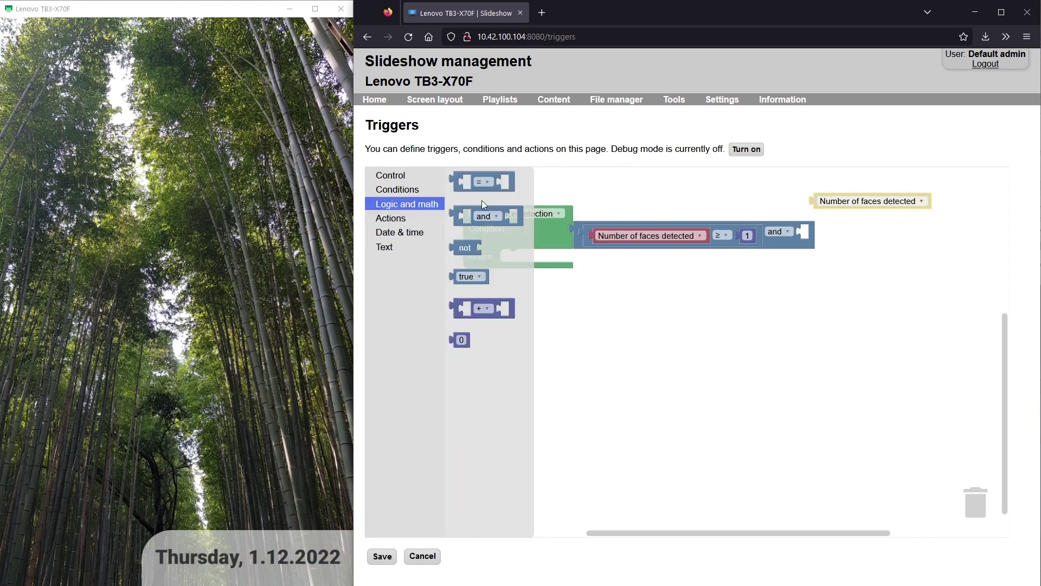
drag(490, 179, 854, 236)
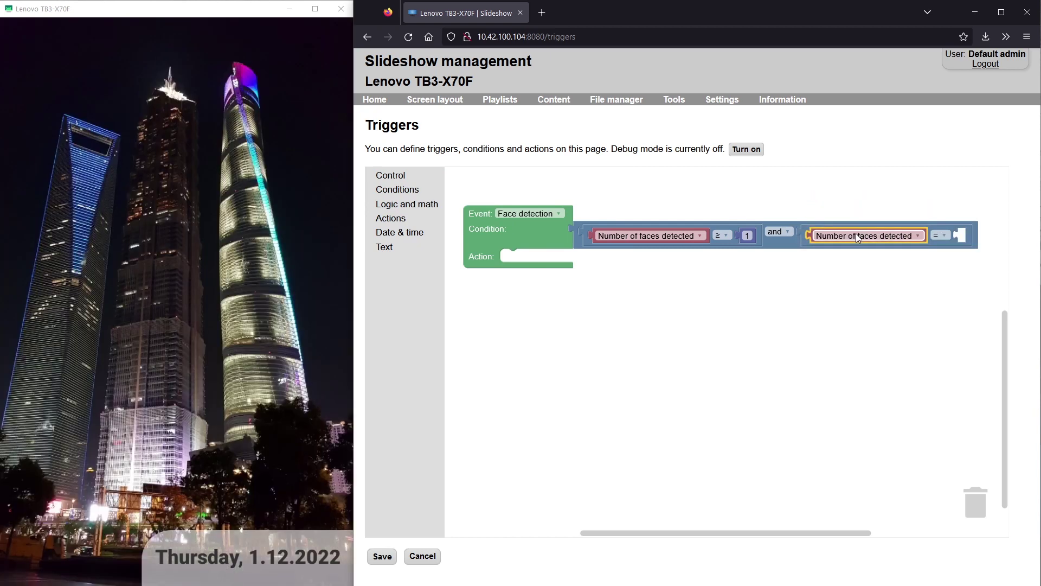
click(858, 239)
click(862, 291)
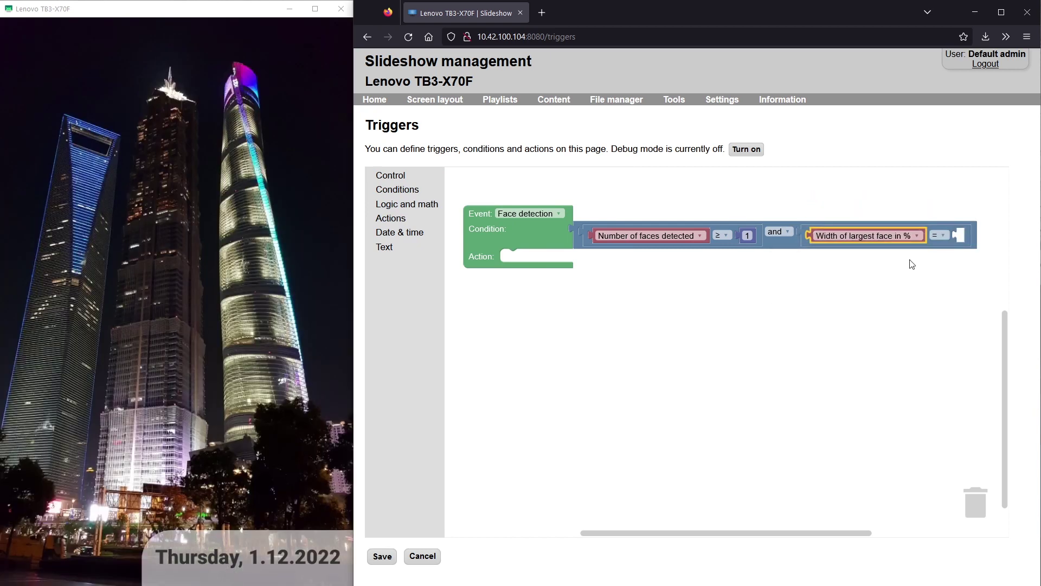
Set the width comparison to ≥ 13.
click(395, 205)
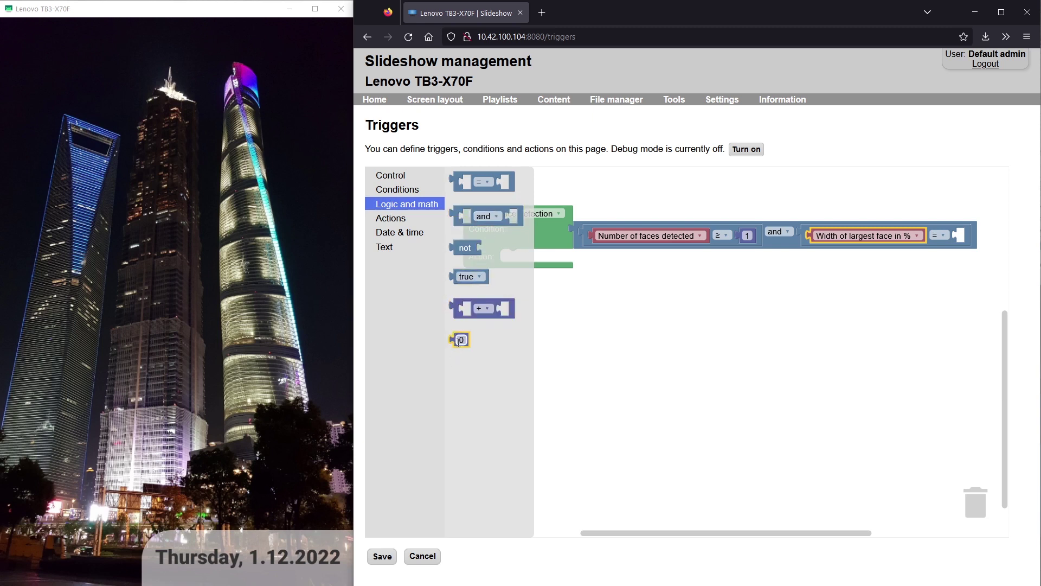
drag(460, 339, 957, 239)
click(941, 235)
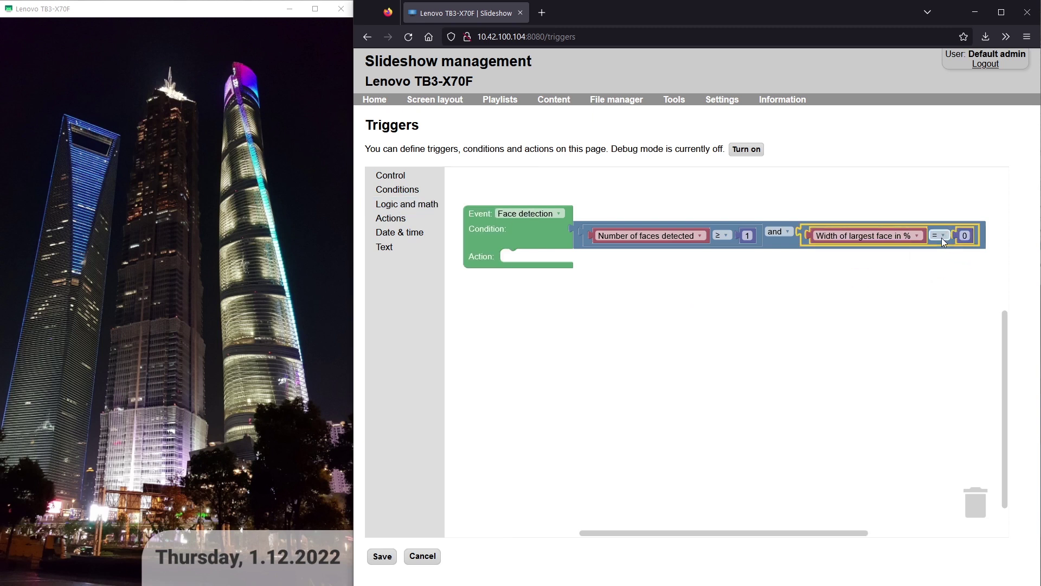
click(943, 336)
click(964, 235)
text(1)
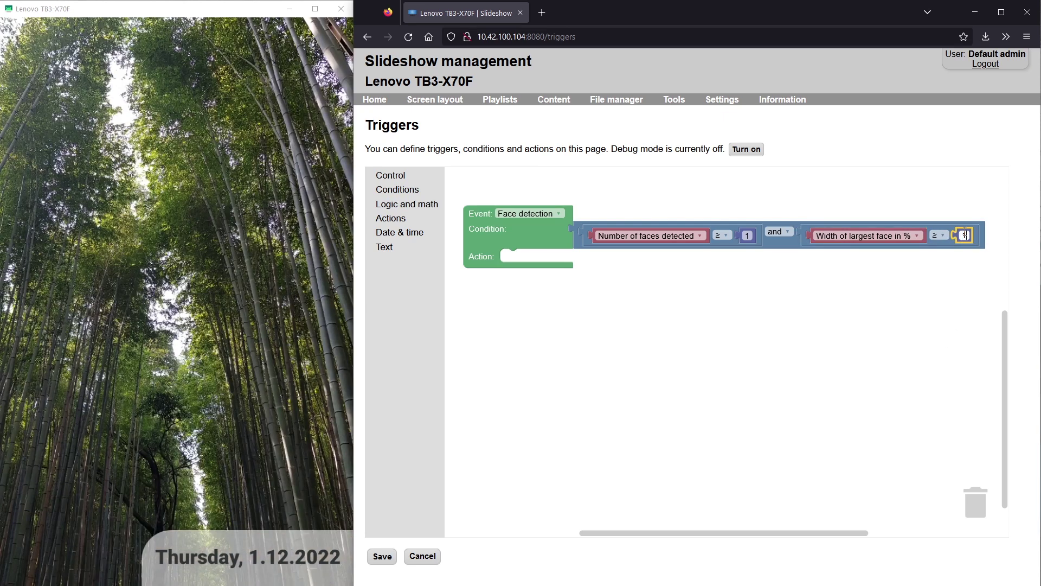
text(3)
click(883, 183)
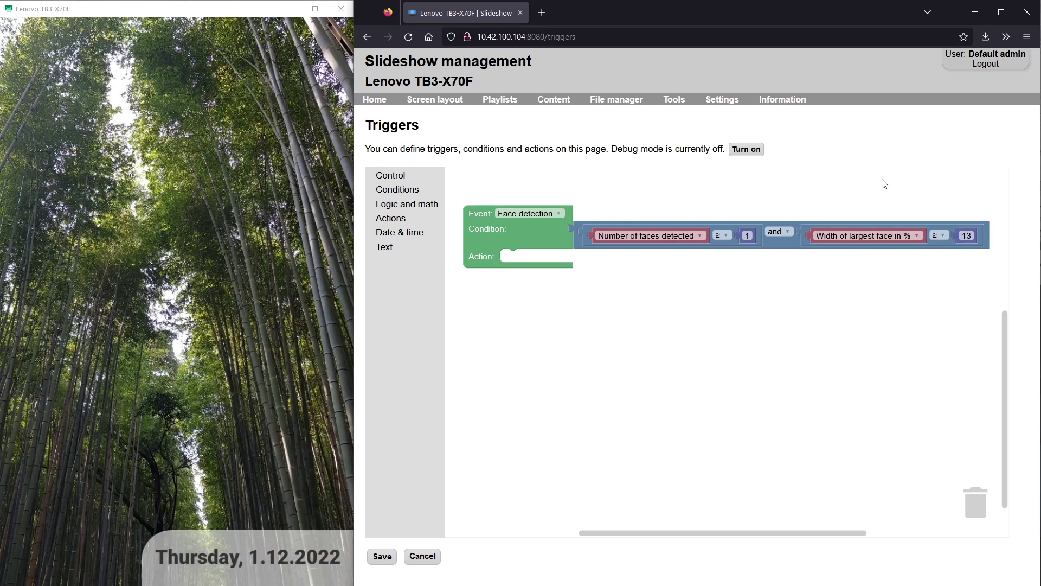
Add a 'Change playlist to Welcome' action lasting 2 seconds and save the trigger.
click(386, 219)
drag(508, 354, 553, 273)
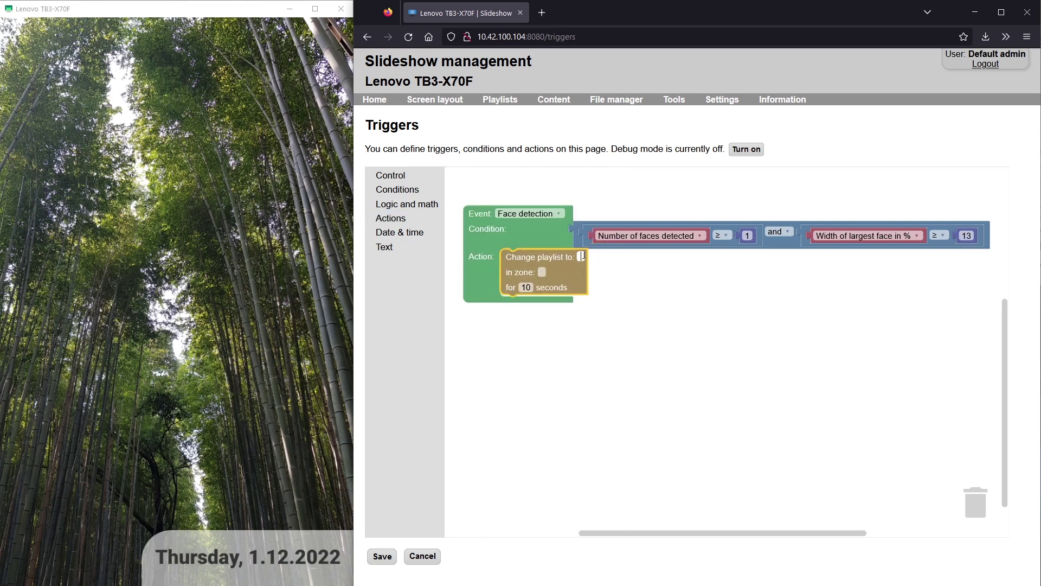
click(582, 256)
text(Welcome)
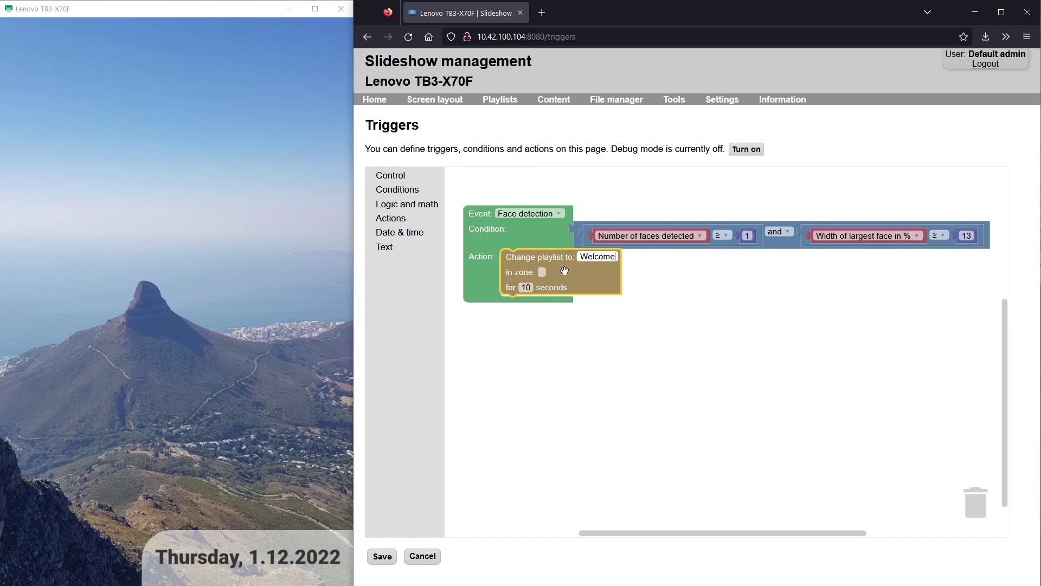
click(523, 287)
text(2)
click(581, 353)
click(580, 346)
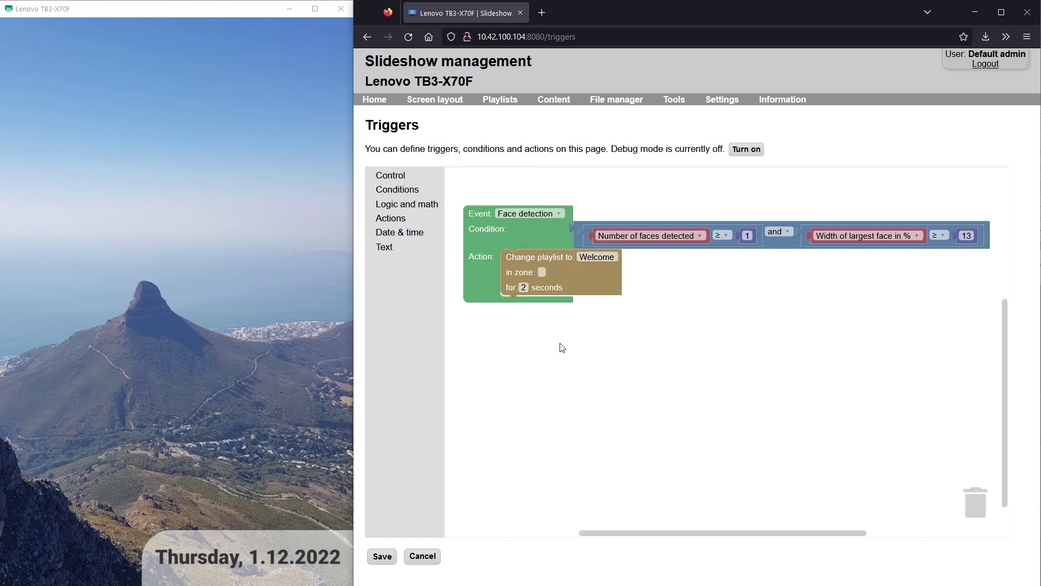
click(383, 559)
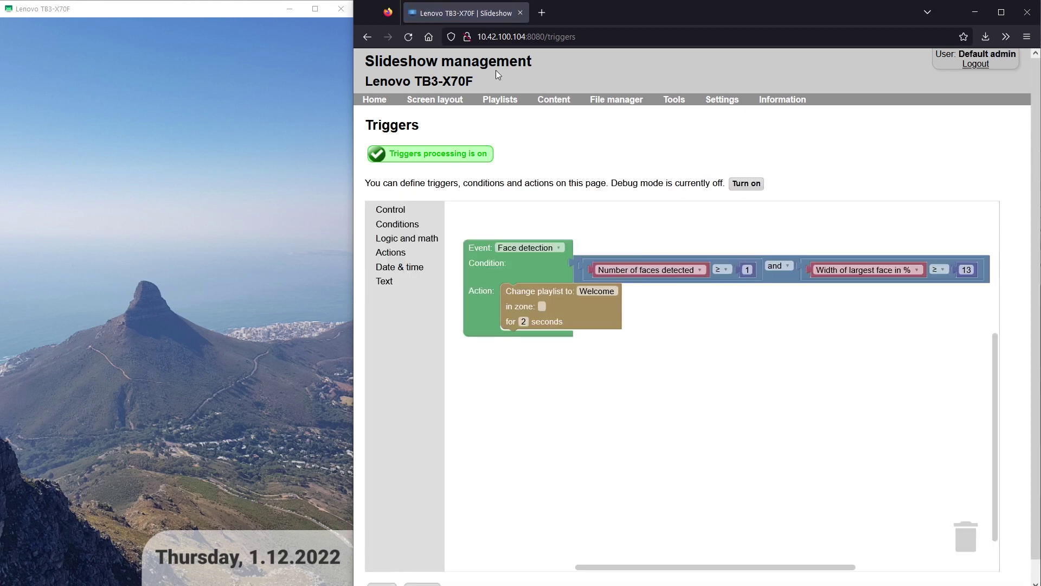
Set the Welcome playlist's content duration to 2 seconds and save it.
click(497, 107)
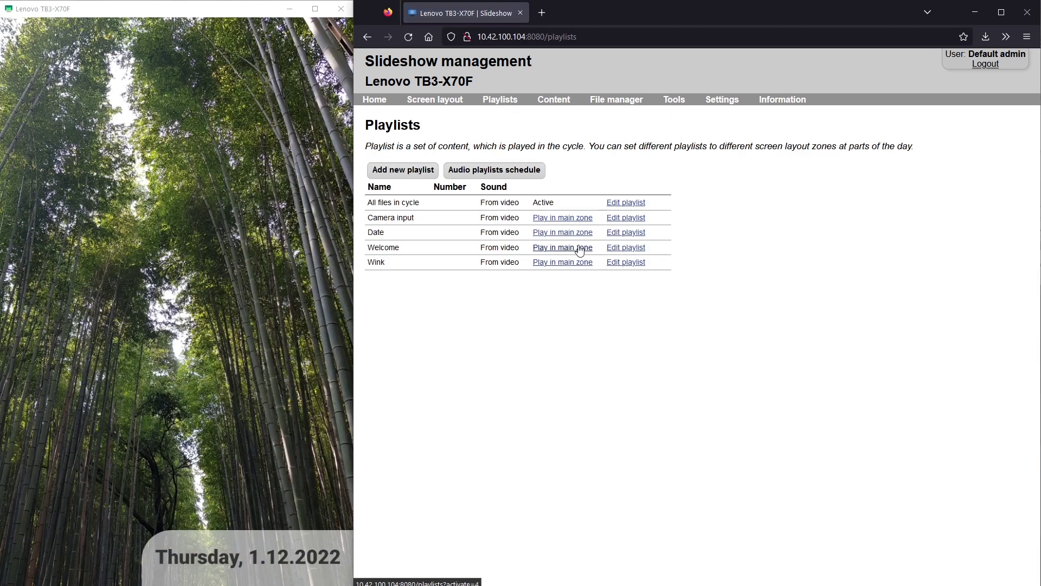
click(627, 248)
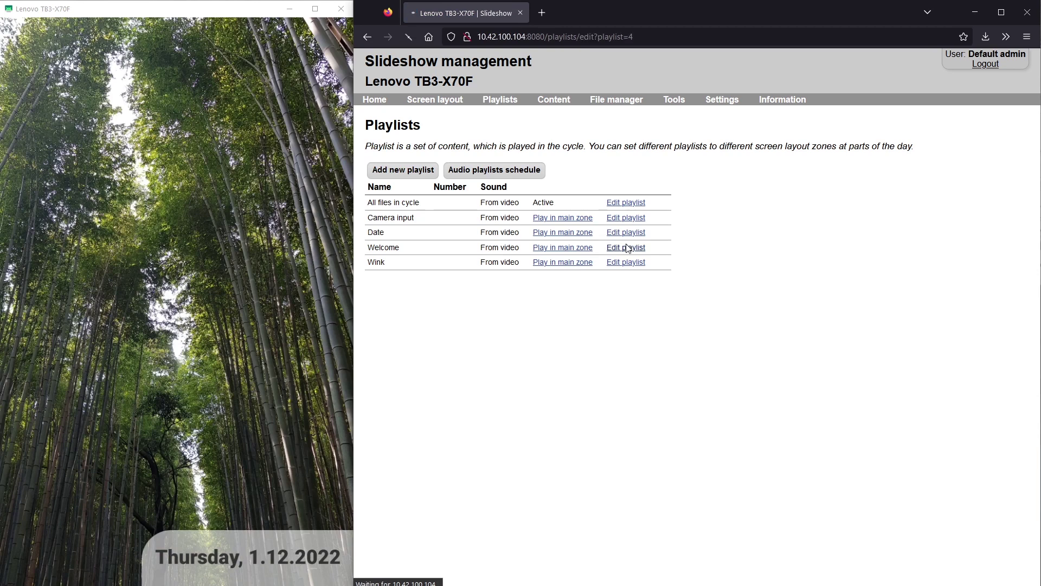
double_click(533, 204)
text(2)
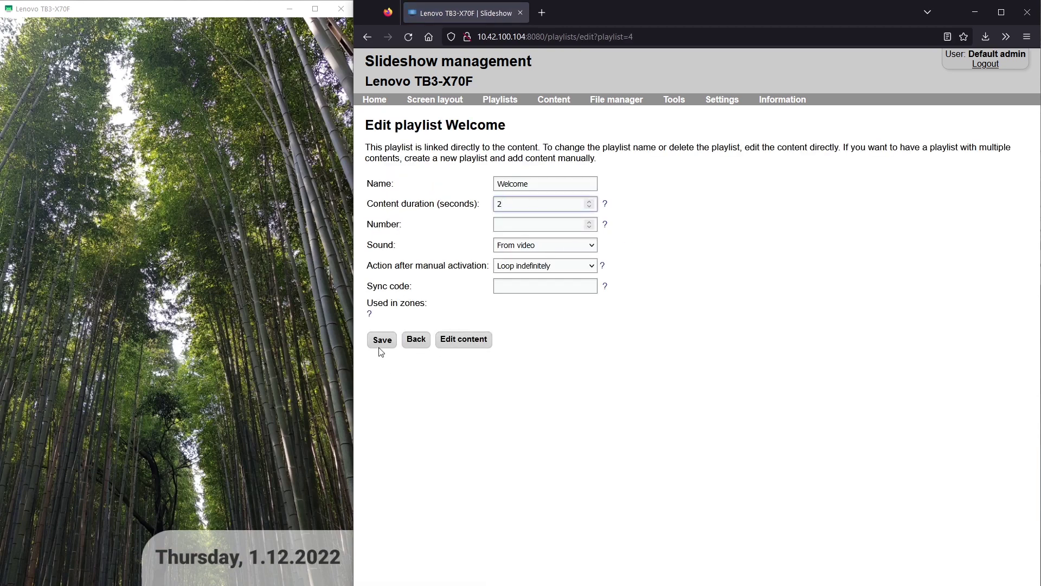
click(380, 345)
Set the Wink playlist's content duration to 2 seconds and save it.
click(634, 262)
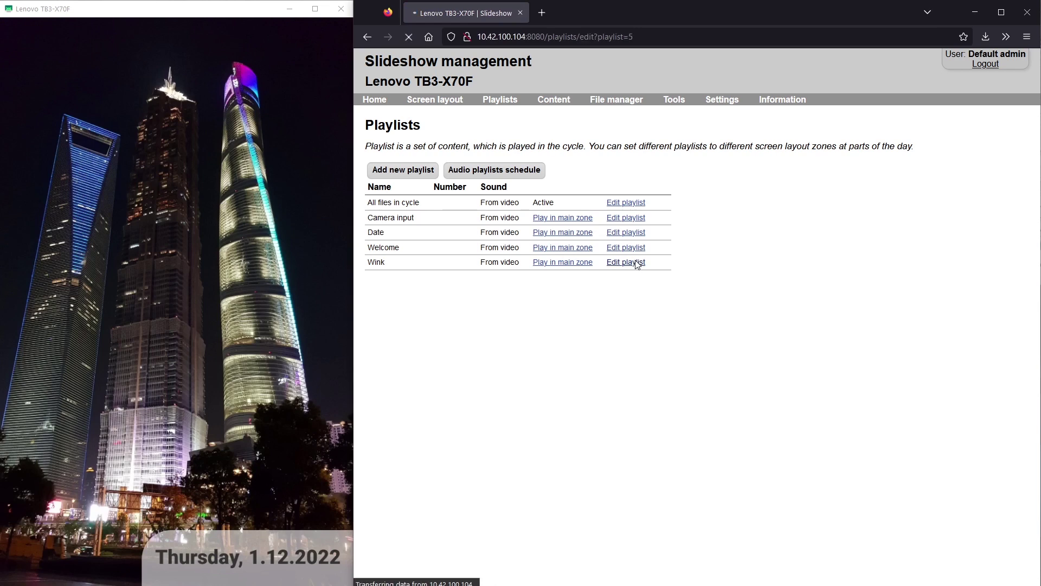
double_click(564, 204)
text(2)
click(382, 341)
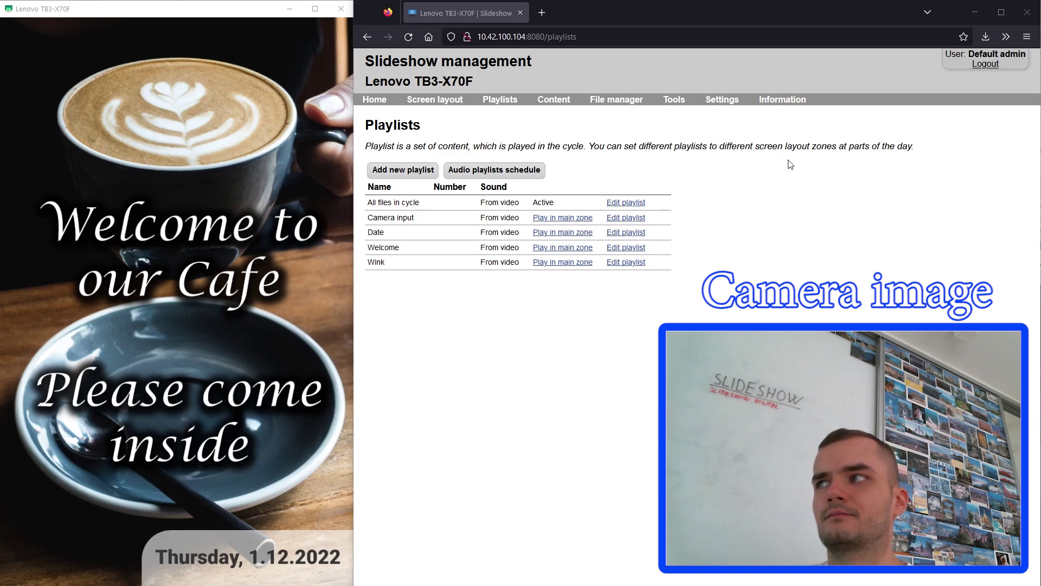
Open Information > Face detection to view the latest camera image and results.
mouse_move(789, 105)
click(790, 187)
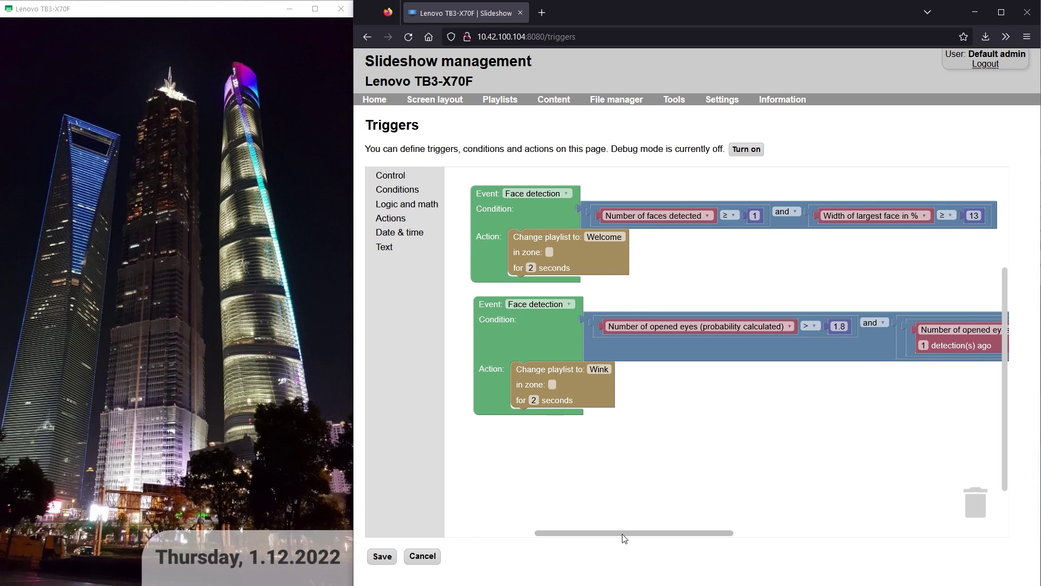
Save the second trigger switching to the Wink playlist for 2 seconds on opened eyes above 1.8.
mouse_move(625, 539)
mouse_down()
mouse_move(705, 528)
mouse_move(802, 540)
mouse_move(622, 553)
mouse_up()
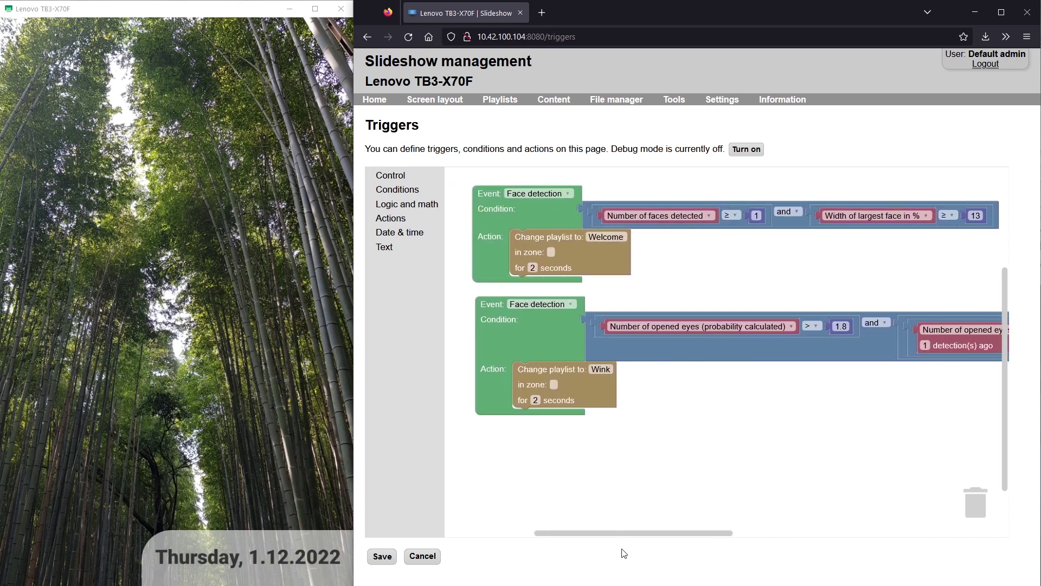
click(382, 557)
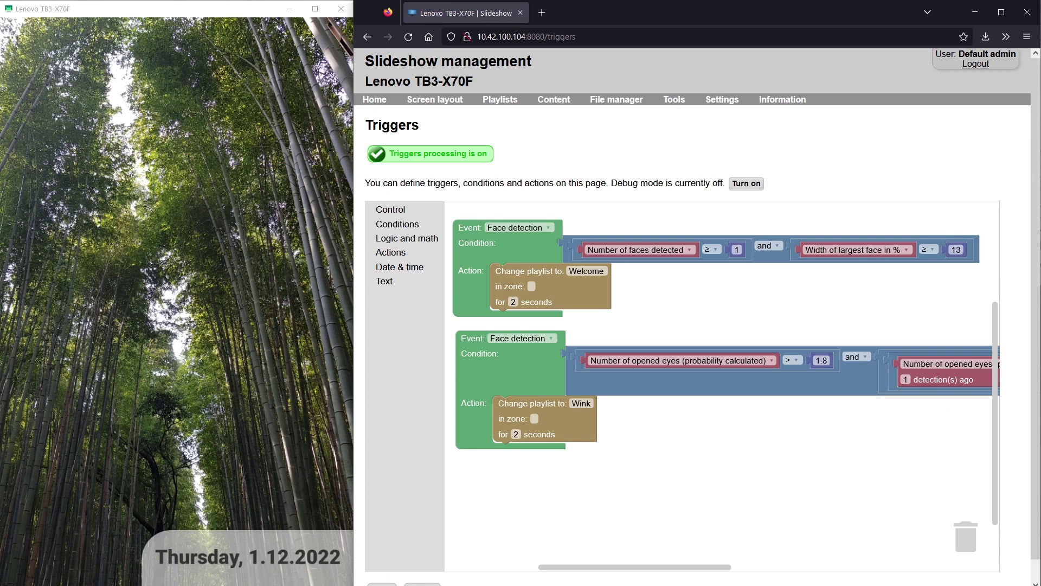